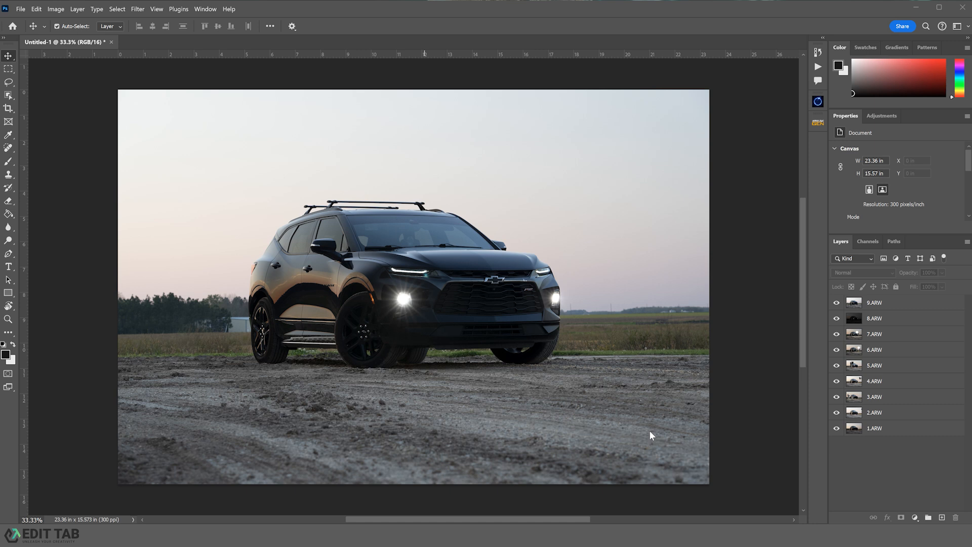
Step: Auto-align all nine layers, 1.ARW through 9.ARW, using the Auto projection
{"action": "left_click", "coordinate": [896, 433]}
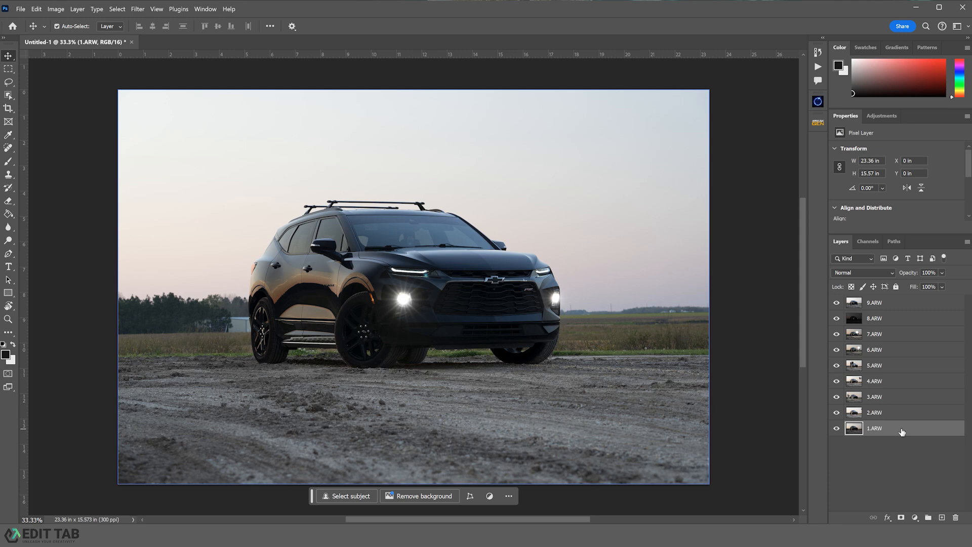
{"action": "left_click", "coordinate": [899, 305], "text": "shift"}
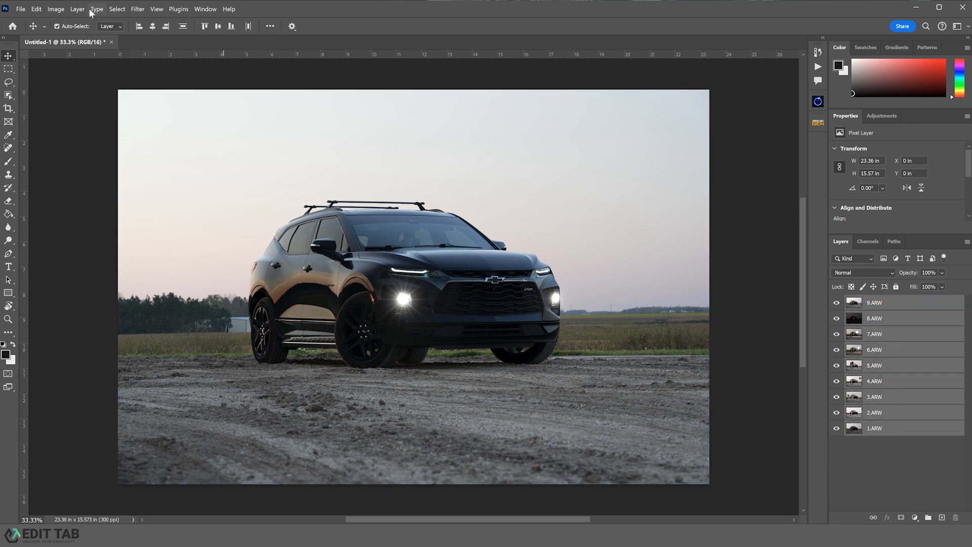
{"action": "left_click", "coordinate": [36, 9]}
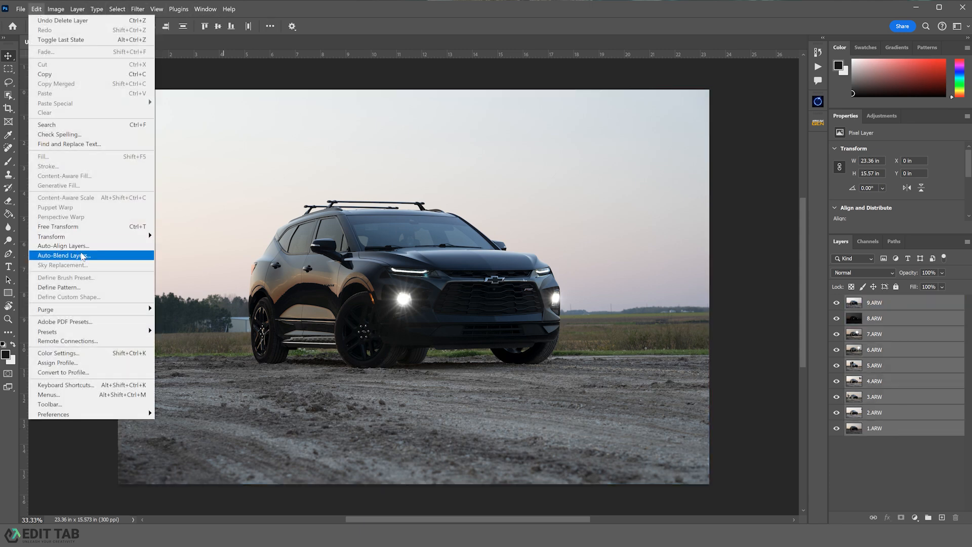
{"action": "left_click", "coordinate": [83, 246]}
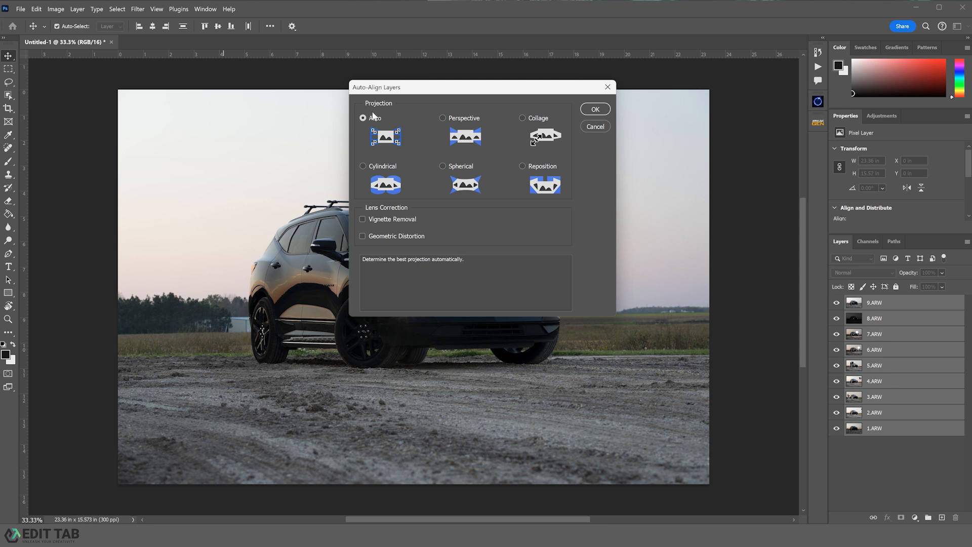
{"action": "left_click", "coordinate": [595, 109]}
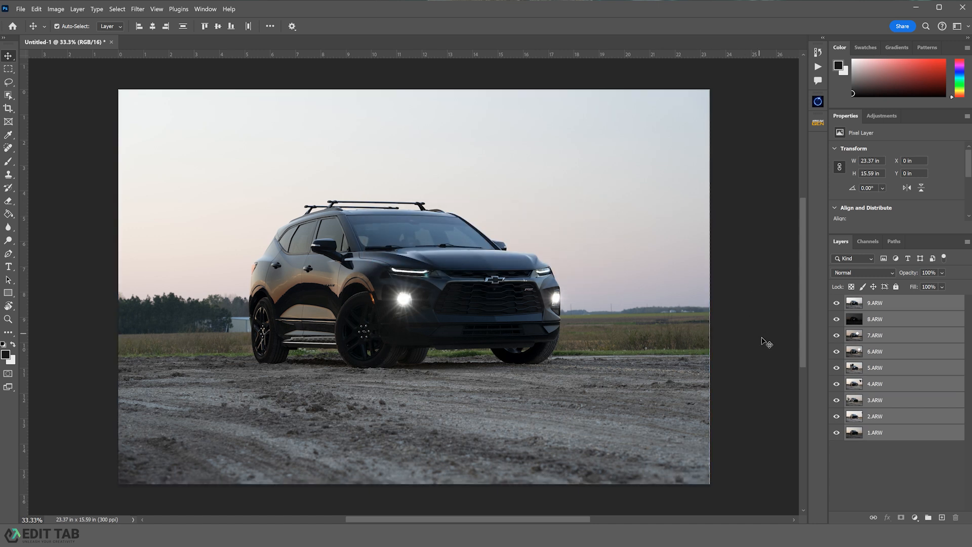
Step: Set the blend mode of layers 2.ARW through 9.ARW to Lighten
{"action": "left_click", "coordinate": [854, 446]}
{"action": "left_click", "coordinate": [888, 418]}
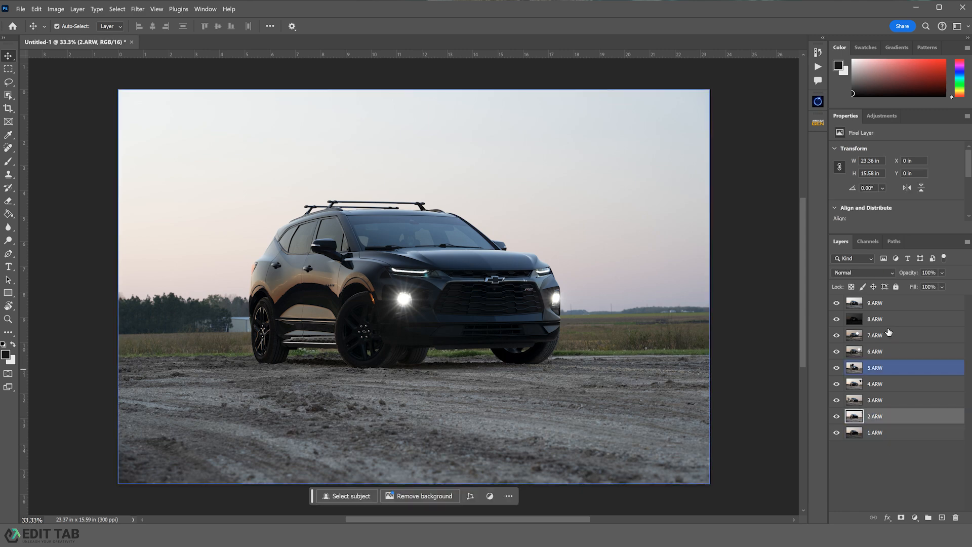
{"action": "left_click", "coordinate": [889, 304], "text": "shift"}
{"action": "left_click", "coordinate": [873, 274]}
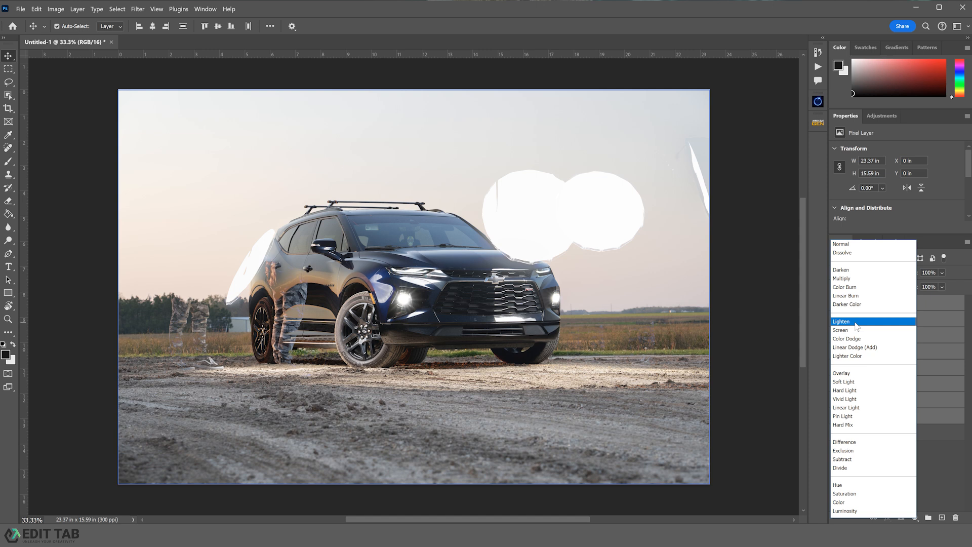
{"action": "left_click", "coordinate": [857, 322]}
Step: Hide layers 3.ARW through 9.ARW, keeping only 1.ARW and 2.ARW visible
{"action": "left_click", "coordinate": [891, 432]}
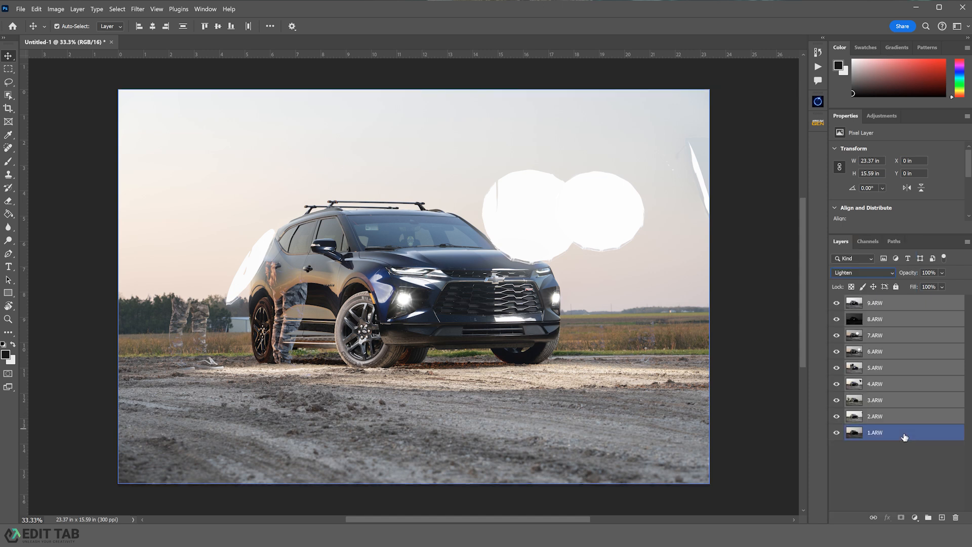
{"action": "left_click", "coordinate": [852, 303]}
{"action": "left_click", "coordinate": [837, 401]}
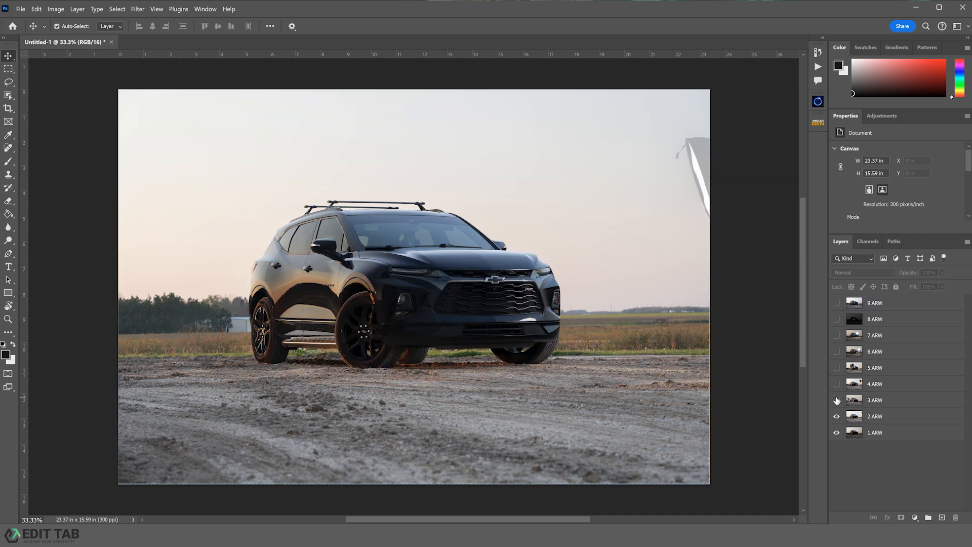
Step: Add a layer mask to 2.ARW and invert it to black
{"action": "left_click", "coordinate": [890, 418]}
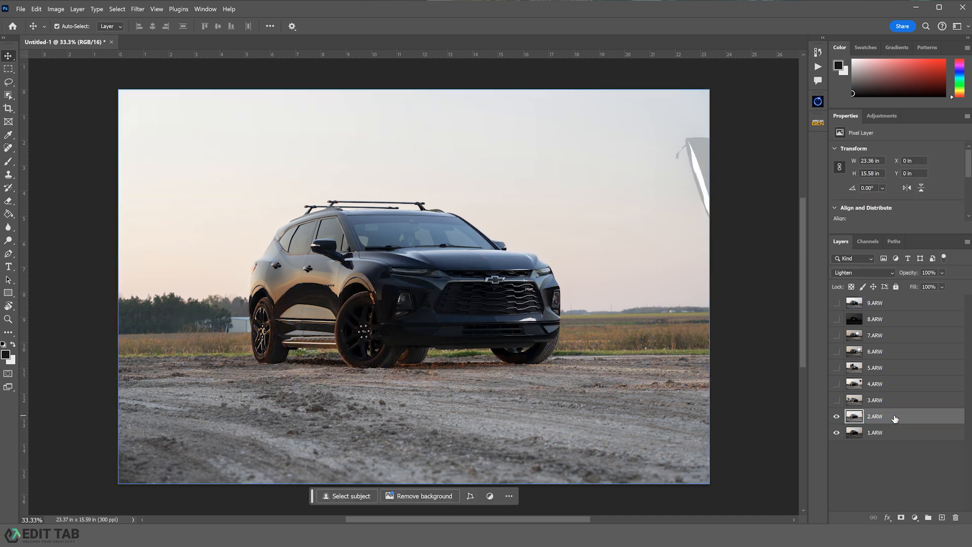
{"action": "left_click", "coordinate": [902, 517]}
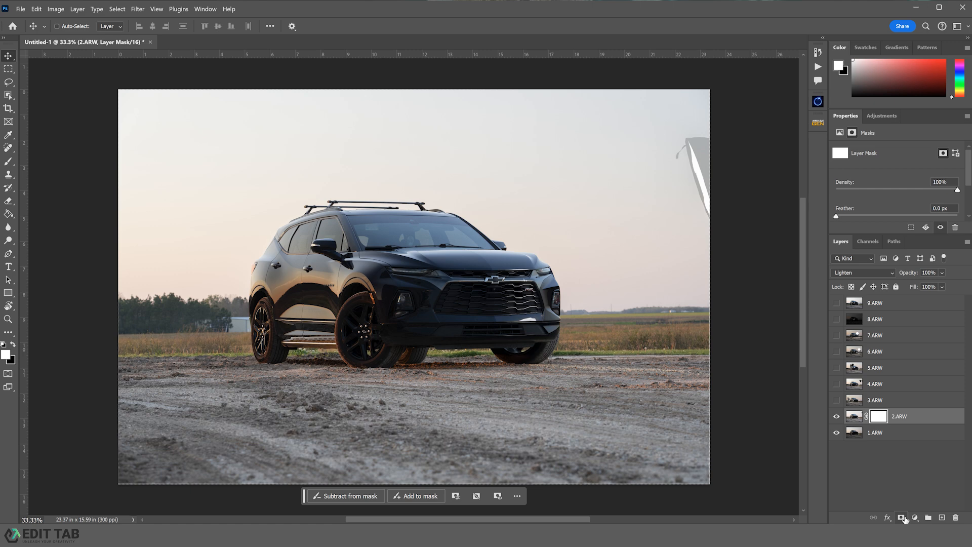
{"action": "key", "text": "ctrl+i"}
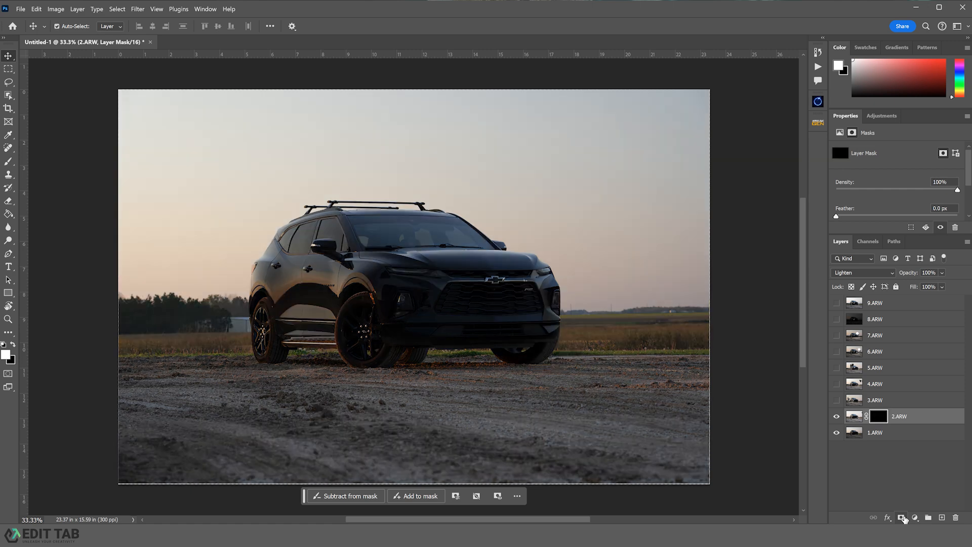
Step: Paint white on the 2.ARW mask over the car's grille and front bumper with a soft 600 px brush
{"action": "left_click", "coordinate": [8, 163]}
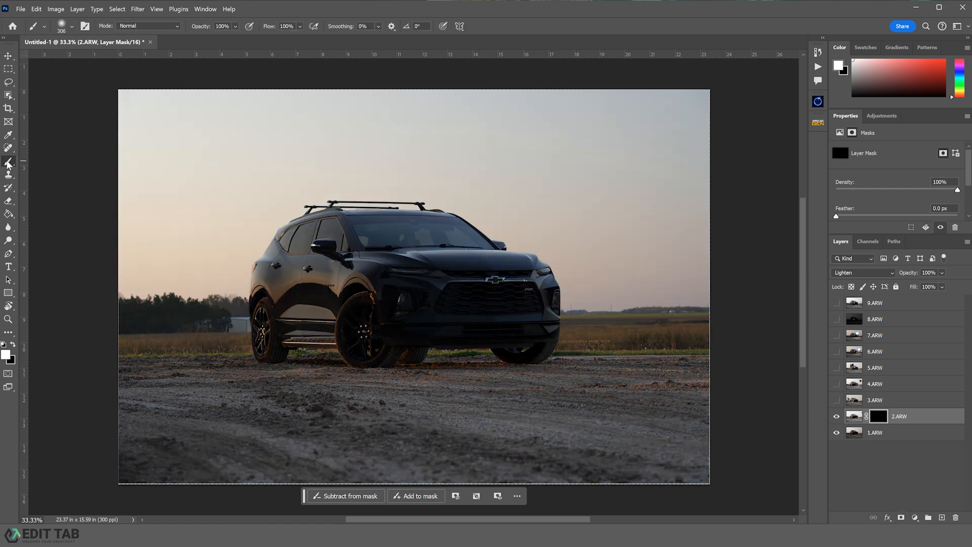
{"action": "left_click", "coordinate": [61, 28]}
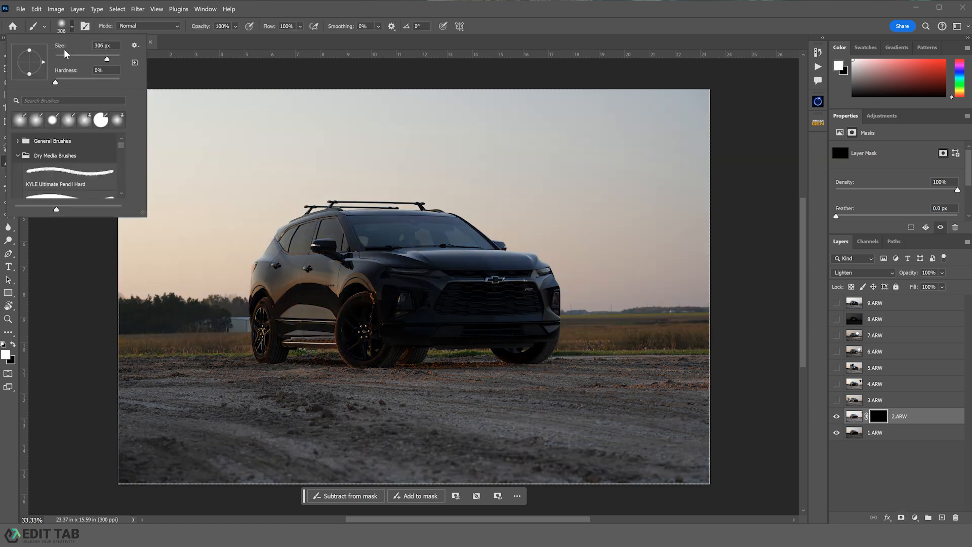
{"action": "left_click", "coordinate": [107, 60]}
{"action": "key", "text": "Return"}
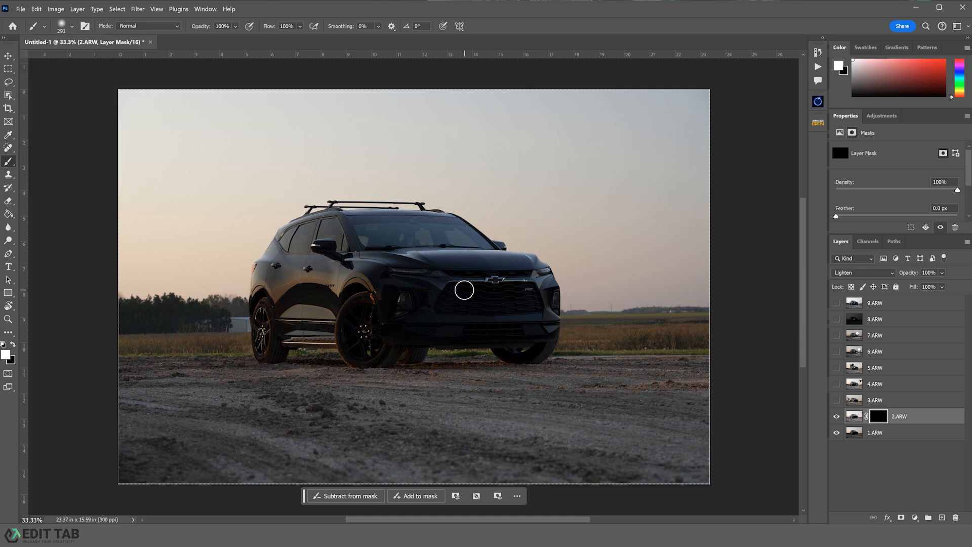
{"action": "key", "text": "bracketright"}
{"action": "key", "text": "bracketright"}
{"action": "key", "text": "bracketright"}
{"action": "key", "text": "bracketright"}
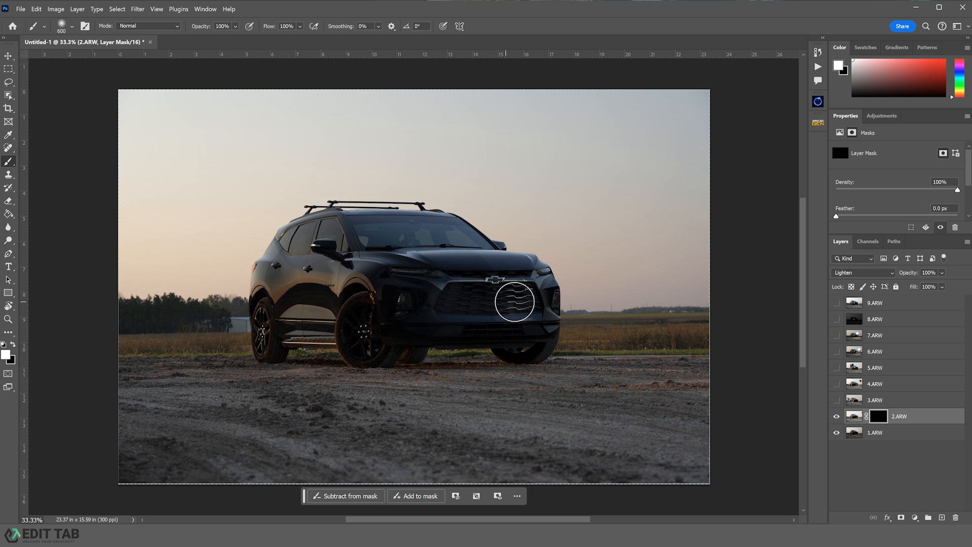
{"action": "mouse_move", "coordinate": [515, 302]}
{"action": "left_mouse_down"}
{"action": "mouse_move", "coordinate": [546, 297]}
{"action": "mouse_move", "coordinate": [550, 307]}
{"action": "mouse_move", "coordinate": [540, 271]}
{"action": "mouse_move", "coordinate": [401, 274]}
{"action": "mouse_move", "coordinate": [488, 281]}
{"action": "mouse_move", "coordinate": [459, 289]}
{"action": "mouse_move", "coordinate": [485, 296]}
{"action": "mouse_move", "coordinate": [541, 337]}
{"action": "mouse_move", "coordinate": [549, 323]}
{"action": "mouse_move", "coordinate": [443, 329]}
{"action": "mouse_move", "coordinate": [539, 340]}
{"action": "mouse_move", "coordinate": [487, 334]}
{"action": "left_mouse_up"}
Step: Paint white on the 2.ARW mask over the lower bumper, front wheel, fender and side doors, using 300 to 500 px brush sizes
{"action": "key", "text": "bracketleft"}
{"action": "key", "text": "bracketleft"}
{"action": "key", "text": "bracketleft"}
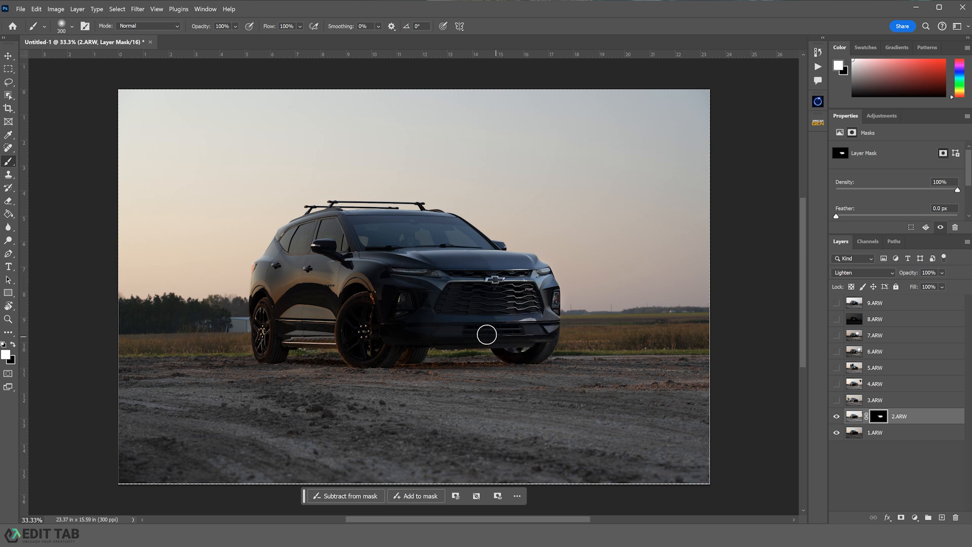
{"action": "key", "text": "bracketright"}
{"action": "key", "text": "bracketright"}
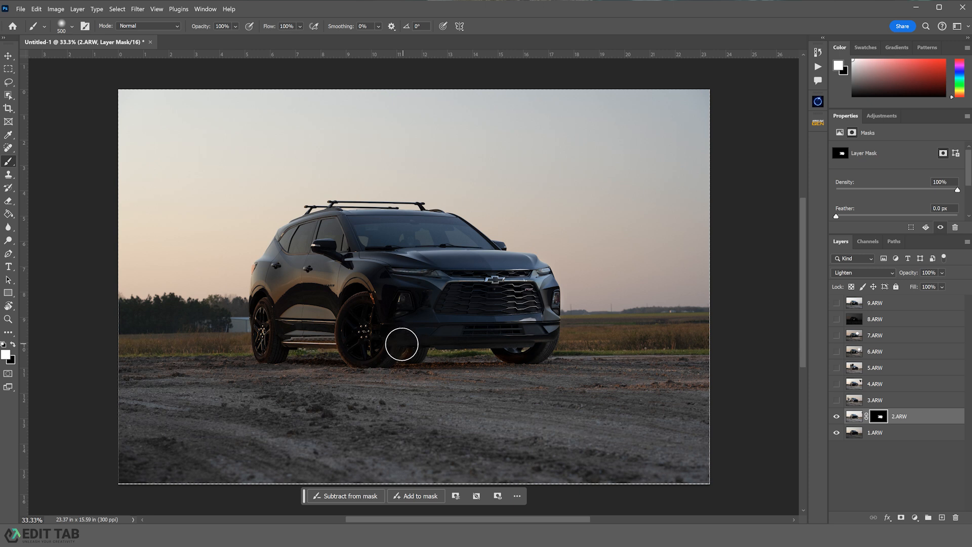
{"action": "mouse_move", "coordinate": [402, 344]}
{"action": "left_mouse_down"}
{"action": "mouse_move", "coordinate": [354, 340]}
{"action": "mouse_move", "coordinate": [353, 328]}
{"action": "mouse_move", "coordinate": [394, 316]}
{"action": "mouse_move", "coordinate": [389, 308]}
{"action": "mouse_move", "coordinate": [470, 295]}
{"action": "mouse_move", "coordinate": [382, 289]}
{"action": "mouse_move", "coordinate": [418, 276]}
{"action": "mouse_move", "coordinate": [375, 273]}
{"action": "mouse_move", "coordinate": [271, 279]}
{"action": "mouse_move", "coordinate": [269, 341]}
{"action": "mouse_move", "coordinate": [274, 328]}
{"action": "mouse_move", "coordinate": [350, 325]}
{"action": "mouse_move", "coordinate": [285, 304]}
{"action": "mouse_move", "coordinate": [355, 294]}
{"action": "mouse_move", "coordinate": [289, 280]}
{"action": "mouse_move", "coordinate": [515, 278]}
{"action": "mouse_move", "coordinate": [486, 278]}
{"action": "mouse_move", "coordinate": [525, 301]}
{"action": "mouse_move", "coordinate": [465, 314]}
{"action": "mouse_move", "coordinate": [370, 314]}
{"action": "mouse_move", "coordinate": [402, 321]}
{"action": "mouse_move", "coordinate": [375, 333]}
{"action": "mouse_move", "coordinate": [404, 342]}
{"action": "mouse_move", "coordinate": [414, 322]}
{"action": "mouse_move", "coordinate": [383, 311]}
{"action": "mouse_move", "coordinate": [374, 286]}
{"action": "left_mouse_up"}
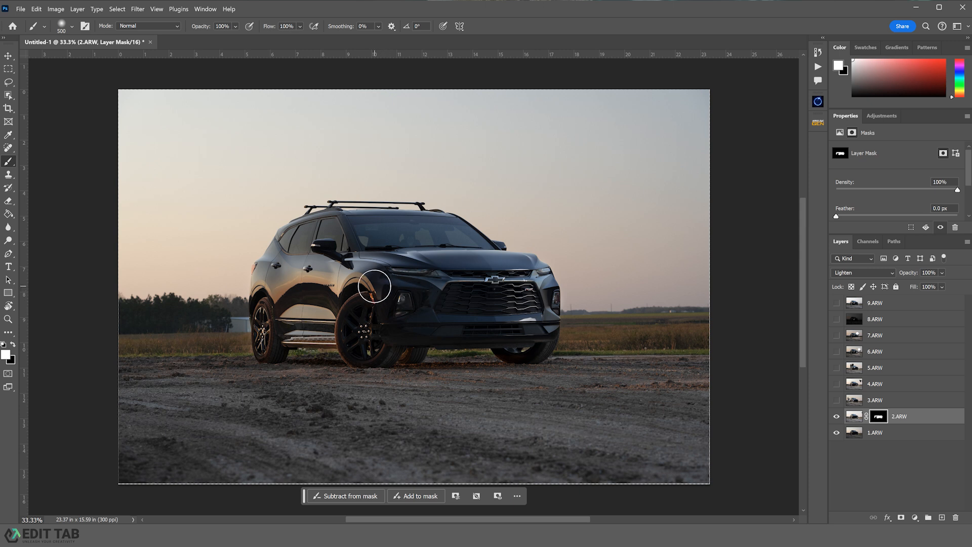
{"action": "key", "text": "bracketleft"}
{"action": "key", "text": "bracketleft"}
{"action": "mouse_move", "coordinate": [302, 266]}
{"action": "left_mouse_down"}
{"action": "mouse_move", "coordinate": [273, 251]}
{"action": "mouse_move", "coordinate": [264, 266]}
{"action": "left_mouse_up"}
Step: Paint lightly over the side windows on the 2.ARW mask with a 500 px brush at 15% opacity
{"action": "key", "text": "bracketright"}
{"action": "key", "text": "bracketright"}
{"action": "key", "text": "bracketright"}
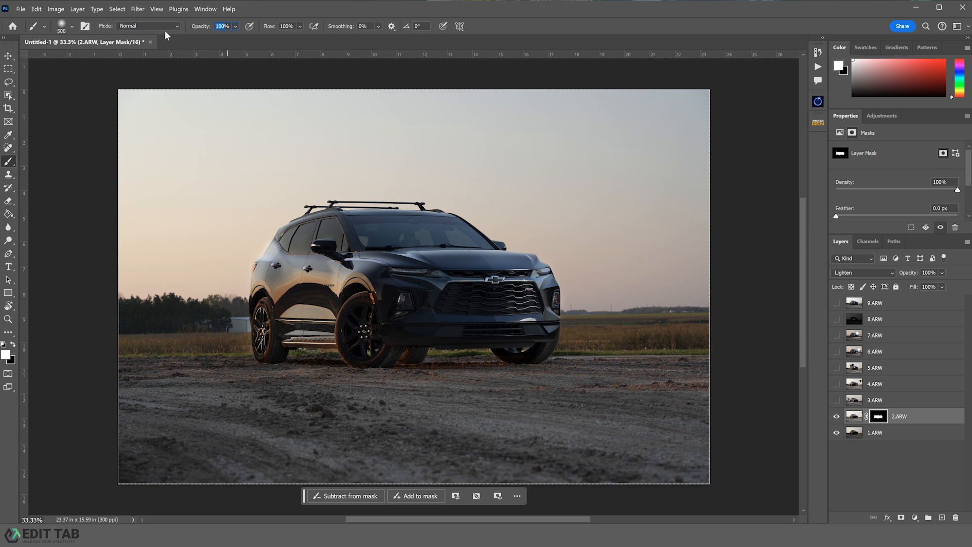
{"action": "type", "text": "15"}
{"action": "key", "text": "Return"}
{"action": "mouse_move", "coordinate": [286, 245]}
{"action": "left_mouse_down"}
{"action": "mouse_move", "coordinate": [329, 241]}
{"action": "mouse_move", "coordinate": [299, 244]}
{"action": "mouse_move", "coordinate": [310, 238]}
{"action": "mouse_move", "coordinate": [296, 243]}
{"action": "mouse_move", "coordinate": [308, 235]}
{"action": "mouse_move", "coordinate": [297, 235]}
{"action": "mouse_move", "coordinate": [289, 247]}
{"action": "mouse_move", "coordinate": [330, 239]}
{"action": "mouse_move", "coordinate": [317, 254]}
{"action": "mouse_move", "coordinate": [329, 249]}
{"action": "mouse_move", "coordinate": [325, 227]}
{"action": "left_mouse_up"}
Step: Soften the 2.ARW mask with black near the rear windows, build up the side and front fender in white, and check the mask overlay
{"action": "key", "text": "x"}
{"action": "mouse_move", "coordinate": [281, 251]}
{"action": "left_mouse_down"}
{"action": "mouse_move", "coordinate": [249, 257]}
{"action": "mouse_move", "coordinate": [233, 315]}
{"action": "mouse_move", "coordinate": [251, 253]}
{"action": "mouse_move", "coordinate": [288, 228]}
{"action": "left_mouse_up"}
{"action": "key", "text": "x"}
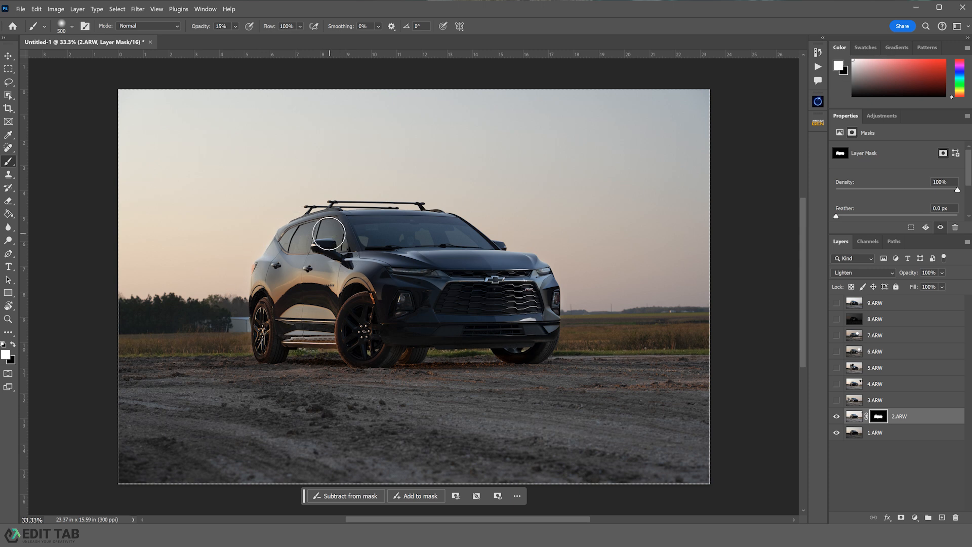
{"action": "left_click_drag", "start_coordinate": [313, 282], "coordinate": [385, 289]}
{"action": "key", "text": "backslash"}
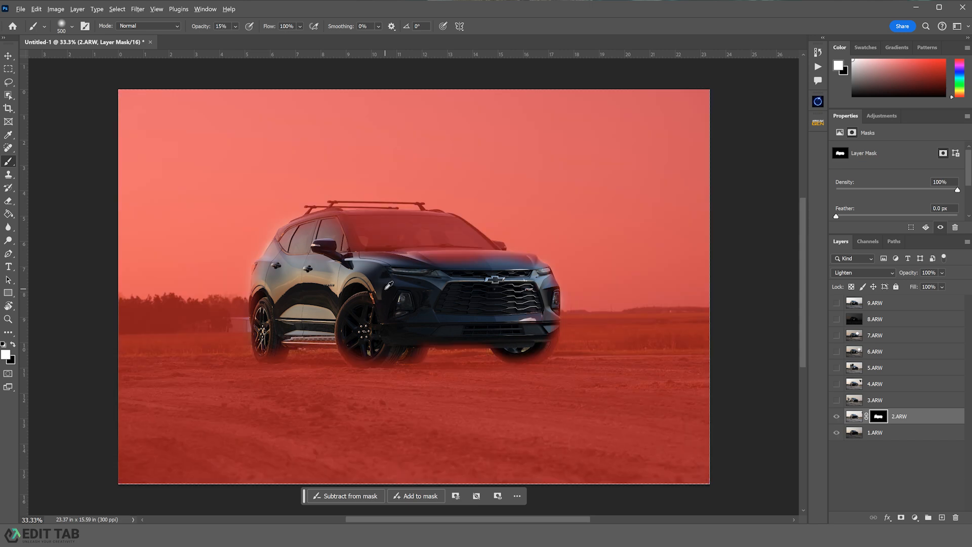
{"action": "key", "text": "backslash"}
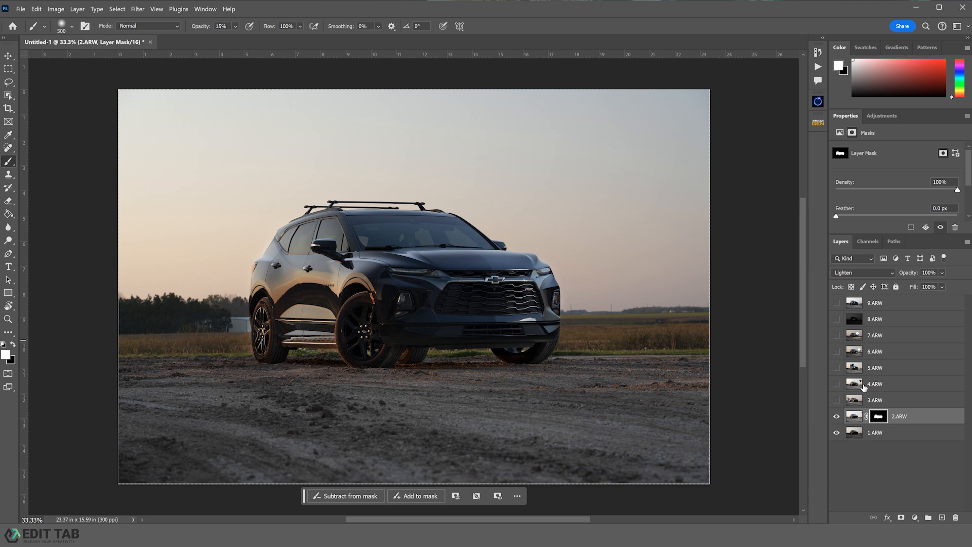
Step: Show layer 3.ARW, add a layer mask to it and invert the mask to black
{"action": "left_click", "coordinate": [893, 403]}
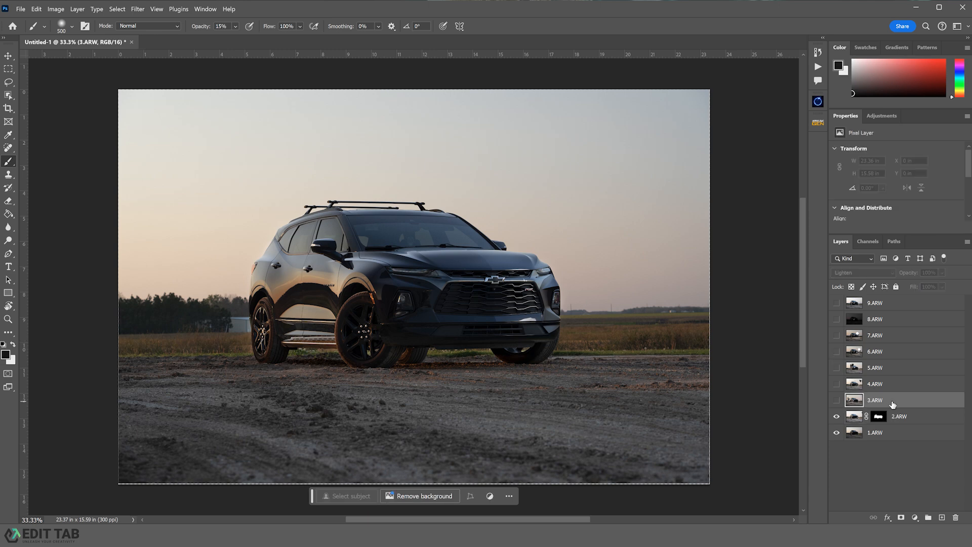
{"action": "left_click", "coordinate": [837, 402]}
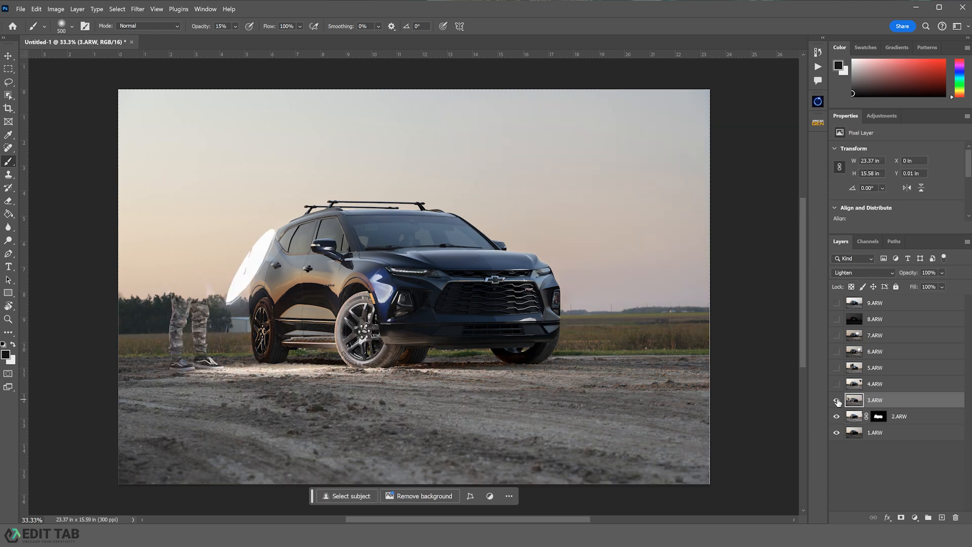
{"action": "left_click", "coordinate": [901, 517]}
{"action": "left_click_drag", "start_coordinate": [854, 400], "coordinate": [849, 388]}
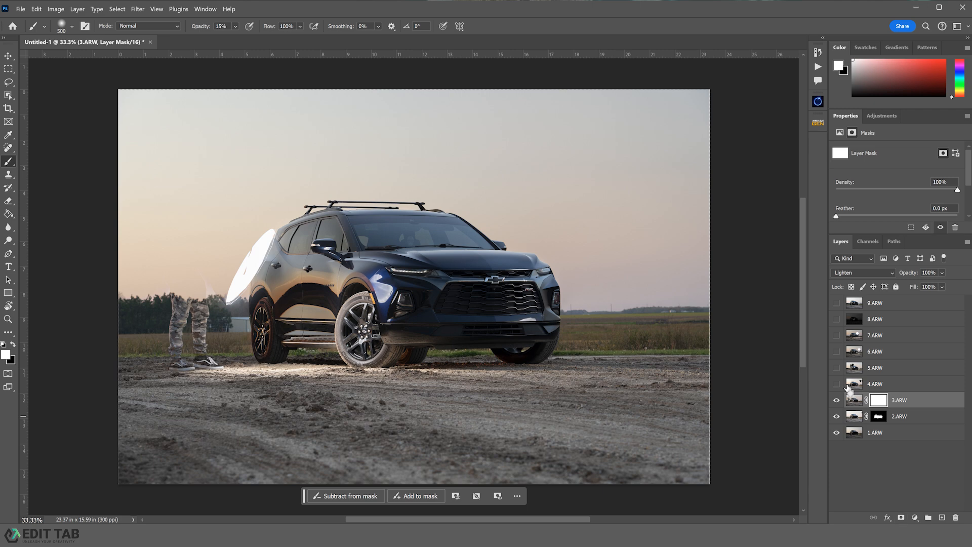
{"action": "key", "text": "ctrl+i"}
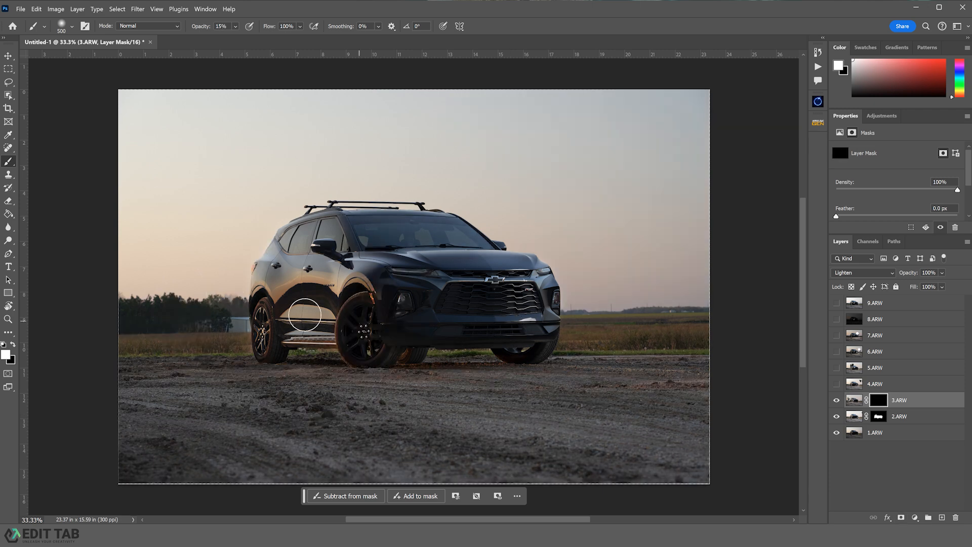
Step: Reveal the front wheel on the 3.ARW mask with a white brush at 100% opacity, and lower the layer's opacity to 36%
{"action": "left_click", "coordinate": [236, 27]}
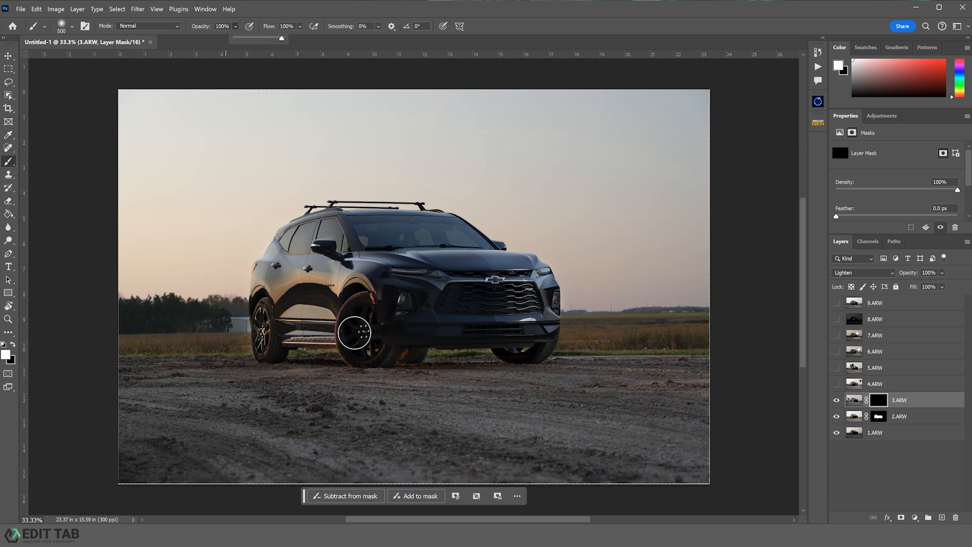
{"action": "left_click", "coordinate": [363, 333]}
{"action": "key", "text": "bracketleft"}
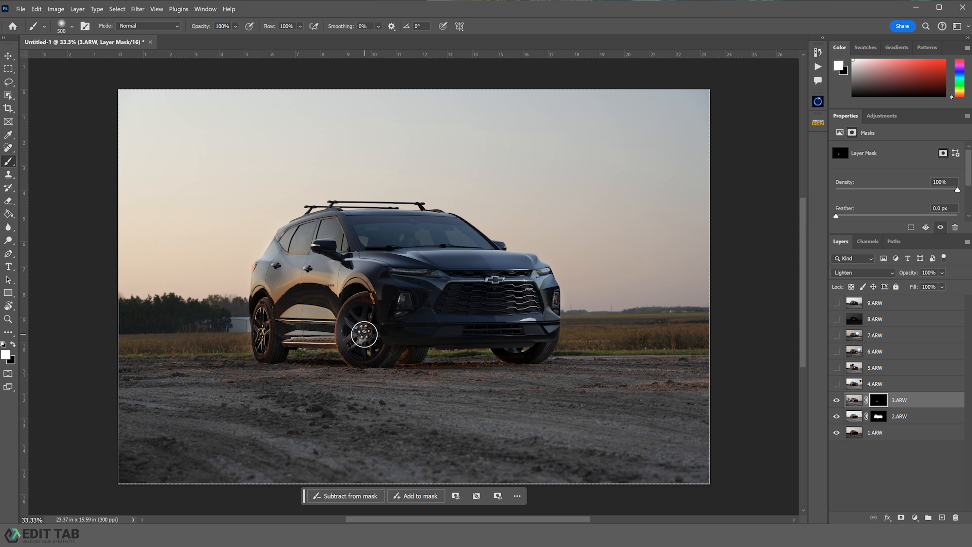
{"action": "key", "text": "bracketleft"}
{"action": "key", "text": "bracketleft"}
{"action": "key", "text": "bracketleft"}
{"action": "mouse_move", "coordinate": [346, 346]}
{"action": "left_mouse_down"}
{"action": "mouse_move", "coordinate": [392, 353]}
{"action": "mouse_move", "coordinate": [372, 345]}
{"action": "mouse_move", "coordinate": [364, 297]}
{"action": "mouse_move", "coordinate": [343, 315]}
{"action": "mouse_move", "coordinate": [341, 342]}
{"action": "mouse_move", "coordinate": [362, 357]}
{"action": "mouse_move", "coordinate": [348, 320]}
{"action": "mouse_move", "coordinate": [358, 345]}
{"action": "mouse_move", "coordinate": [364, 321]}
{"action": "mouse_move", "coordinate": [373, 355]}
{"action": "mouse_move", "coordinate": [365, 336]}
{"action": "left_mouse_up"}
{"action": "key", "text": "]"}
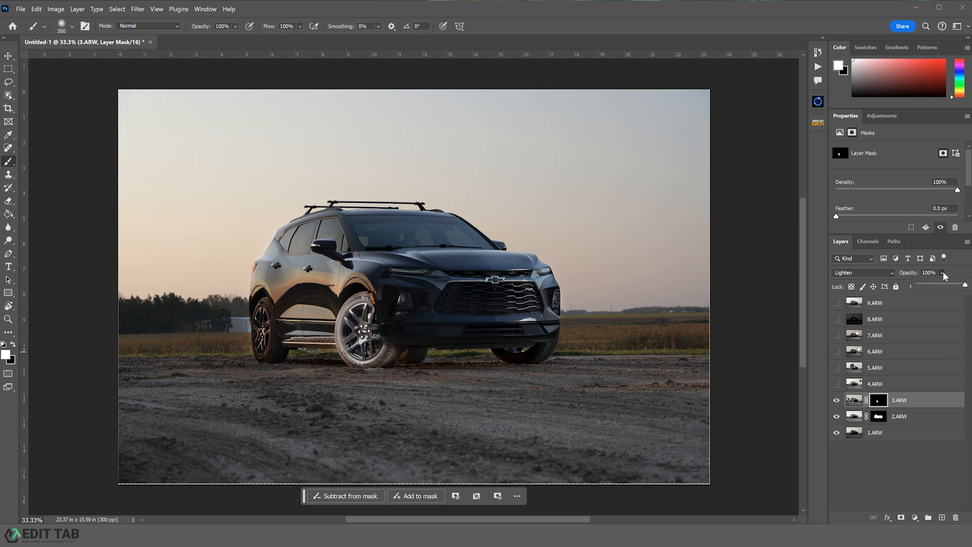
{"action": "left_click_drag", "start_coordinate": [964, 285], "coordinate": [935, 287]}
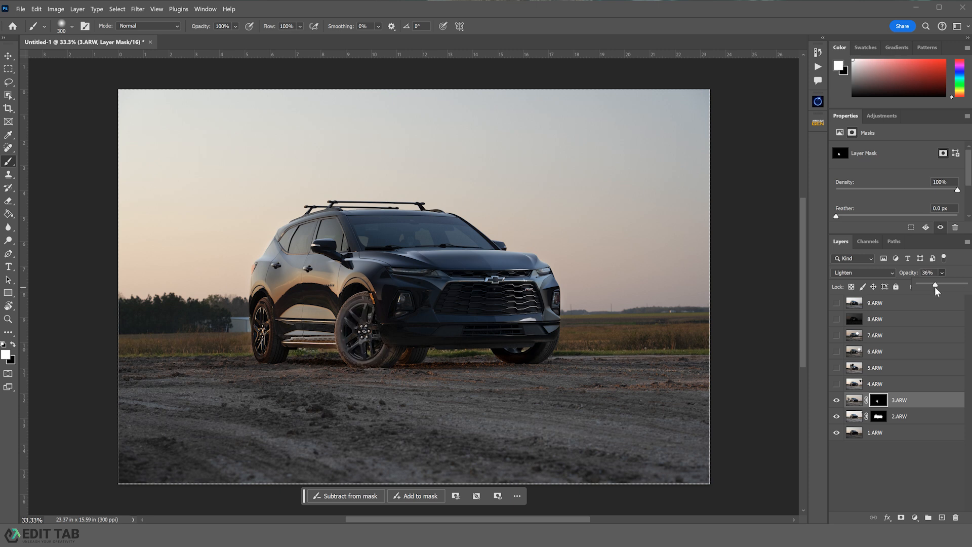
Step: Paint softly around the front wheel and bumper corner on the 3.ARW mask with a 600 px brush at 15% opacity
{"action": "left_click", "coordinate": [880, 397]}
{"action": "key", "text": "]"}
{"action": "key", "text": "]"}
{"action": "key", "text": "]"}
{"action": "key", "text": "]"}
{"action": "key", "text": "["}
{"action": "mouse_move", "coordinate": [381, 327]}
{"action": "left_mouse_down"}
{"action": "mouse_move", "coordinate": [381, 290]}
{"action": "mouse_move", "coordinate": [386, 330]}
{"action": "mouse_move", "coordinate": [364, 347]}
{"action": "mouse_move", "coordinate": [384, 338]}
{"action": "mouse_move", "coordinate": [377, 324]}
{"action": "left_mouse_up"}
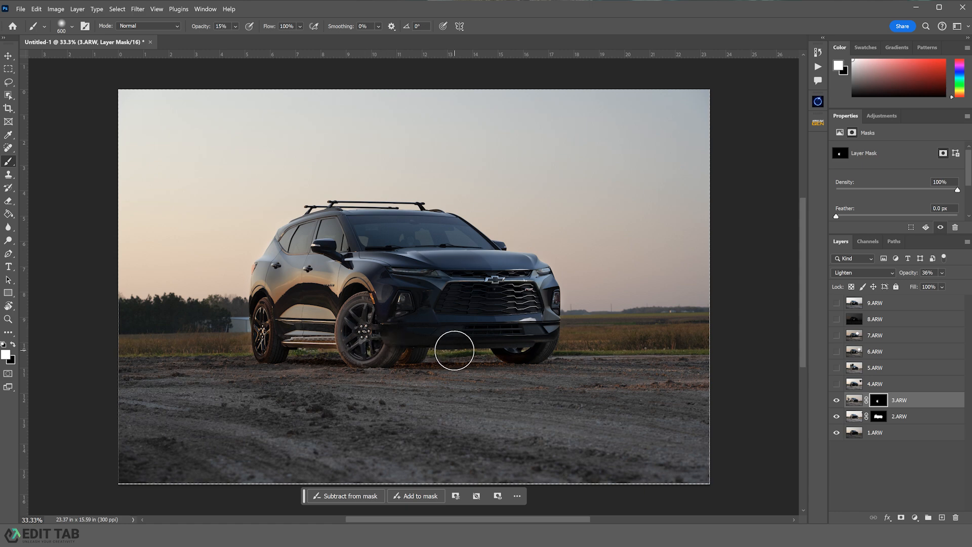
Step: Show layer 4.ARW, add a layer mask to it and invert the mask to black
{"action": "left_click", "coordinate": [871, 386]}
{"action": "left_click", "coordinate": [837, 384]}
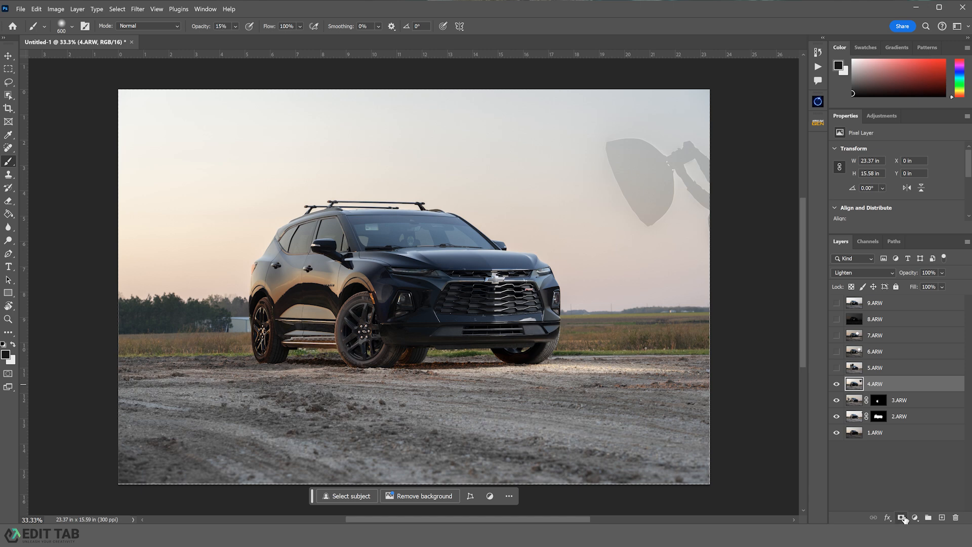
{"action": "left_click", "coordinate": [902, 518]}
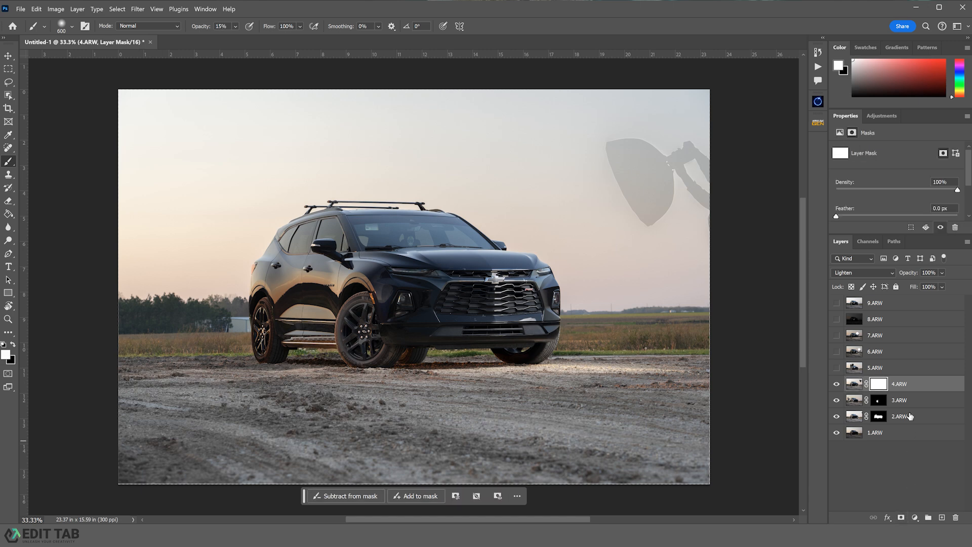
{"action": "key", "text": "ctrl+i"}
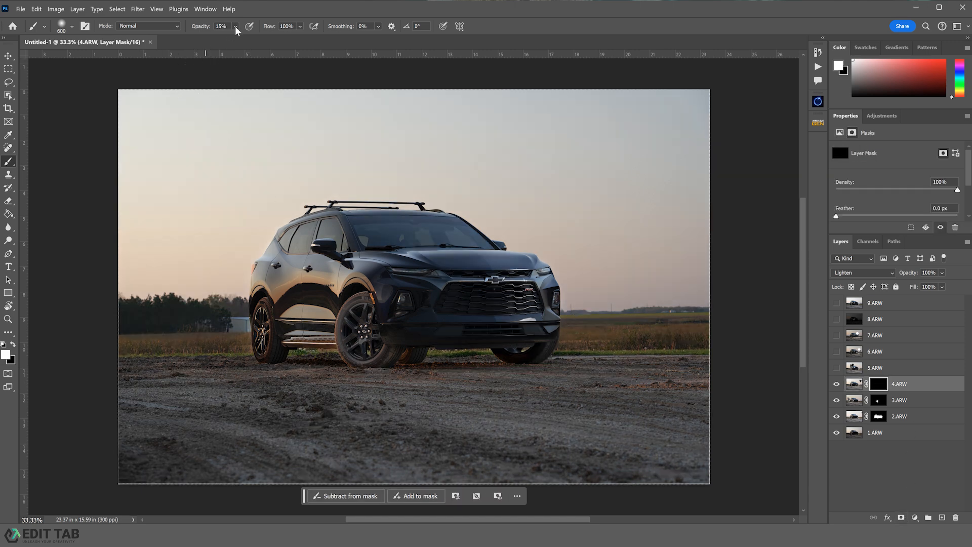
Step: Reveal the grille and lower bumper on the 4.ARW mask with a white brush at 100% opacity, using 600 px and 175 px sizes
{"action": "key", "text": "0"}
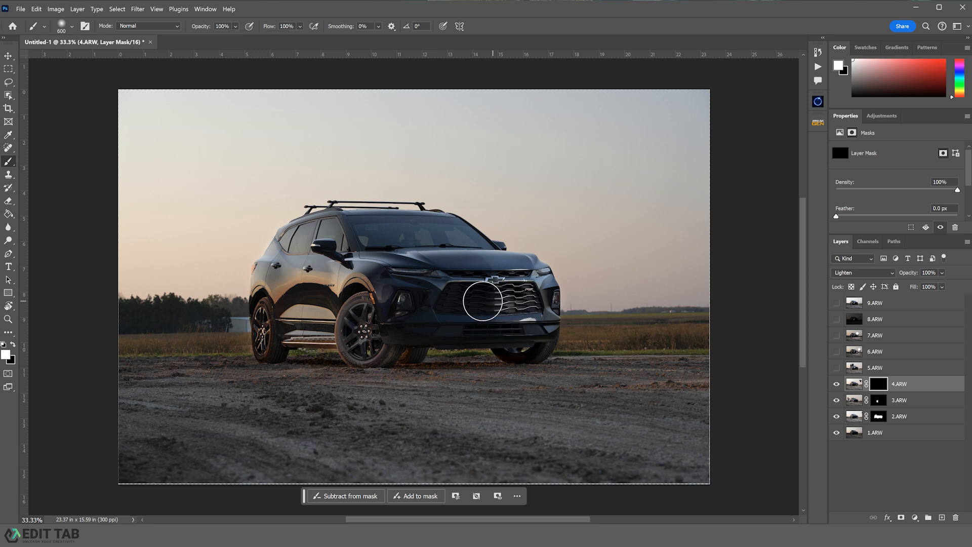
{"action": "mouse_move", "coordinate": [482, 301]}
{"action": "left_mouse_down"}
{"action": "mouse_move", "coordinate": [450, 296]}
{"action": "mouse_move", "coordinate": [494, 291]}
{"action": "mouse_move", "coordinate": [406, 285]}
{"action": "mouse_move", "coordinate": [402, 293]}
{"action": "mouse_move", "coordinate": [407, 306]}
{"action": "mouse_move", "coordinate": [461, 305]}
{"action": "mouse_move", "coordinate": [481, 301]}
{"action": "mouse_move", "coordinate": [483, 286]}
{"action": "mouse_move", "coordinate": [416, 285]}
{"action": "mouse_move", "coordinate": [496, 290]}
{"action": "mouse_move", "coordinate": [492, 301]}
{"action": "mouse_move", "coordinate": [437, 302]}
{"action": "mouse_move", "coordinate": [495, 307]}
{"action": "left_mouse_up"}
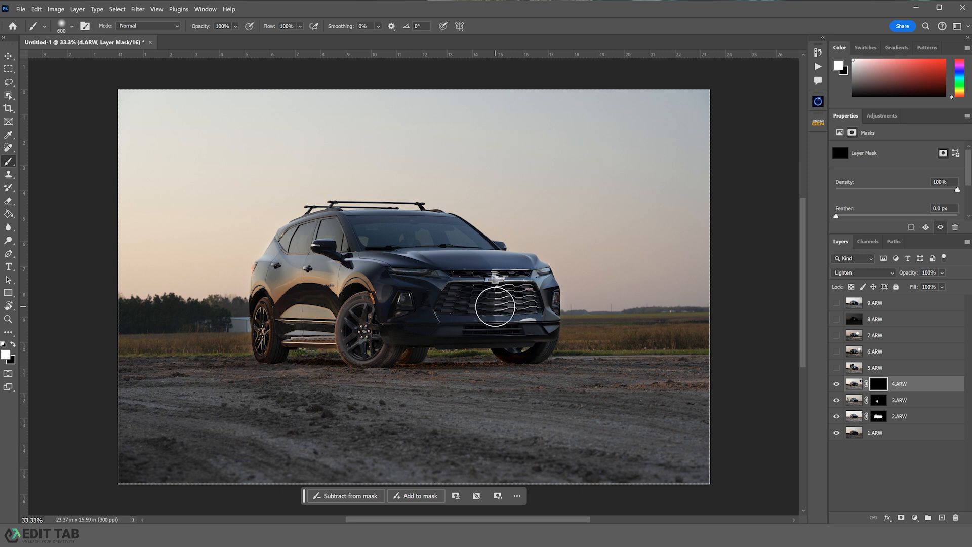
{"action": "key", "text": "bracketleft"}
{"action": "key", "text": "bracketleft"}
{"action": "key", "text": "bracketleft"}
{"action": "key", "text": "bracketleft"}
{"action": "key", "text": "bracketleft"}
{"action": "key", "text": "bracketleft"}
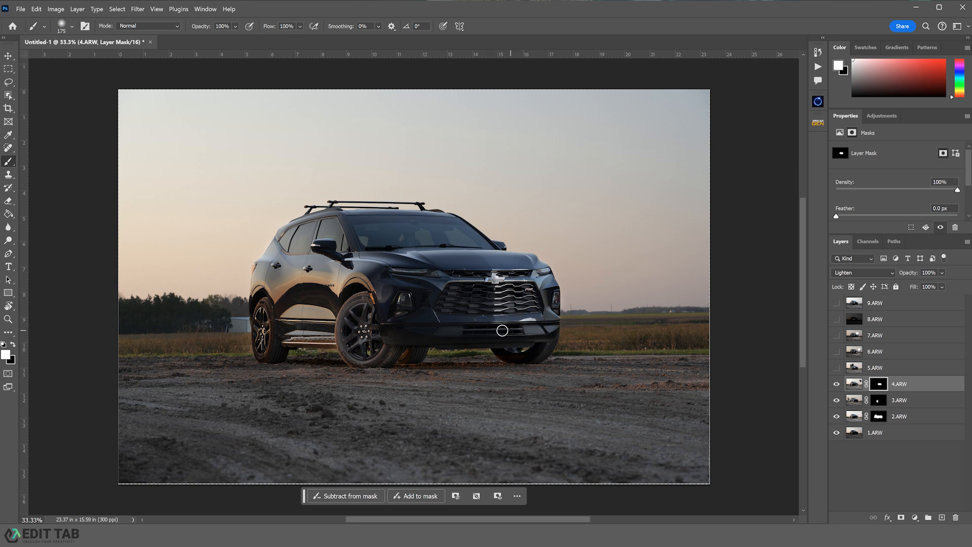
{"action": "mouse_move", "coordinate": [552, 327]}
{"action": "left_mouse_down"}
{"action": "mouse_move", "coordinate": [396, 333]}
{"action": "mouse_move", "coordinate": [543, 339]}
{"action": "left_mouse_up"}
Step: Blend the lower bumper corner on the 4.ARW mask with a 250 px brush at 25% opacity, and lower the layer's opacity to 68%
{"action": "key", "text": "bracketright"}
{"action": "key", "text": "bracketright"}
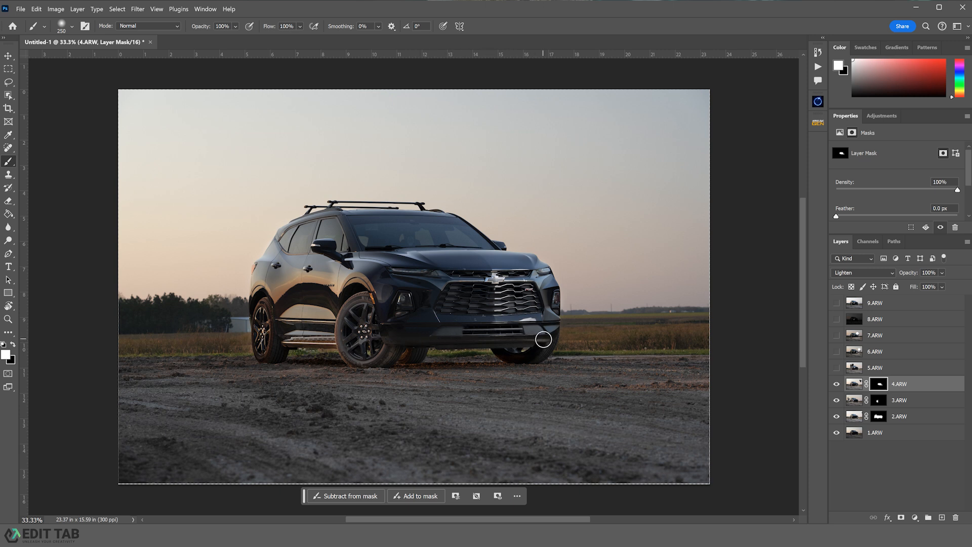
{"action": "key", "text": "x"}
{"action": "type", "text": "25"}
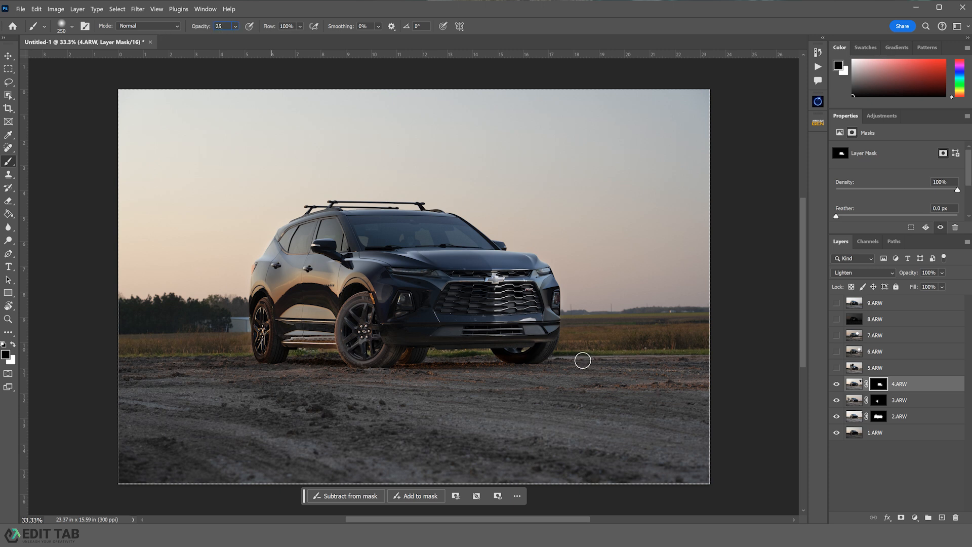
{"action": "type", "text": "x"}
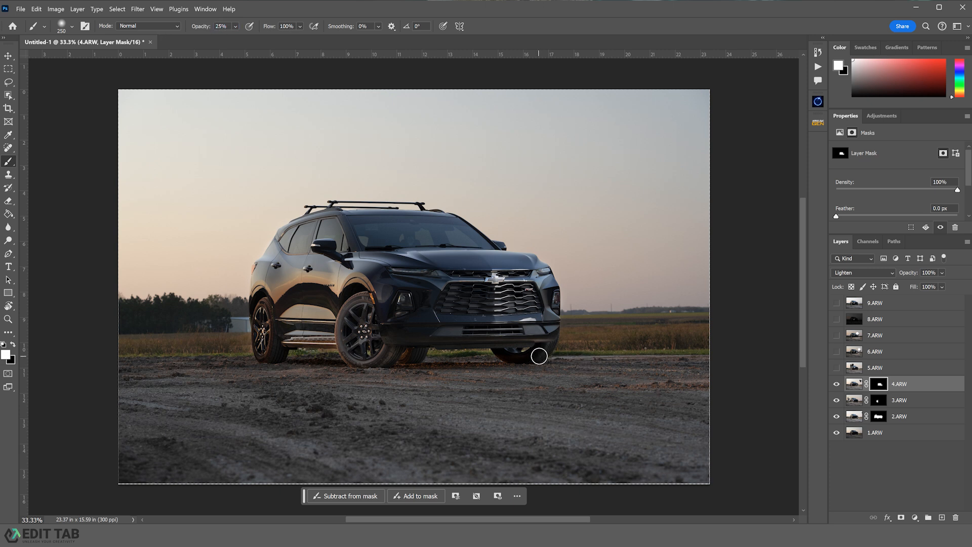
{"action": "mouse_move", "coordinate": [549, 343]}
{"action": "left_mouse_down"}
{"action": "mouse_move", "coordinate": [488, 372]}
{"action": "mouse_move", "coordinate": [541, 336]}
{"action": "left_mouse_up"}
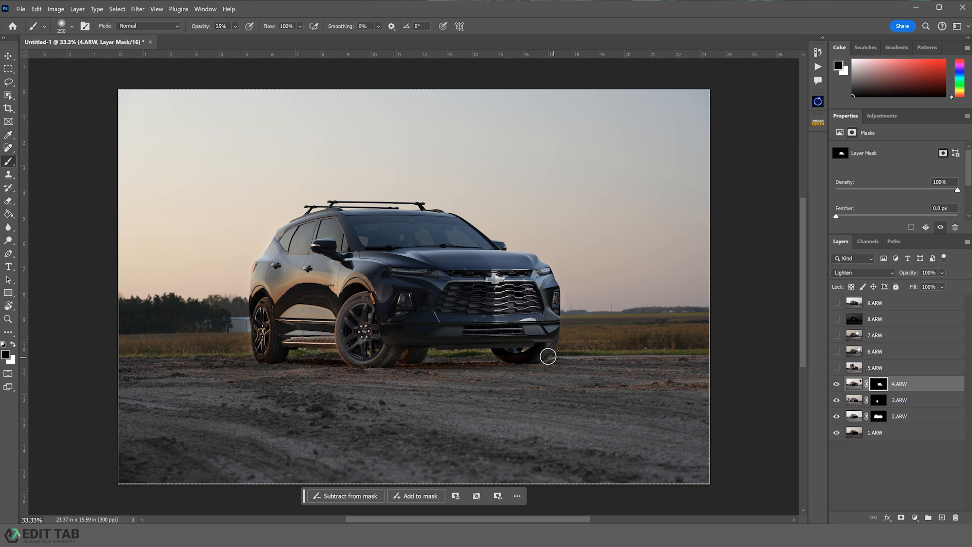
{"action": "key", "text": "x"}
{"action": "key", "text": "x"}
{"action": "key", "text": "ctrl+2"}
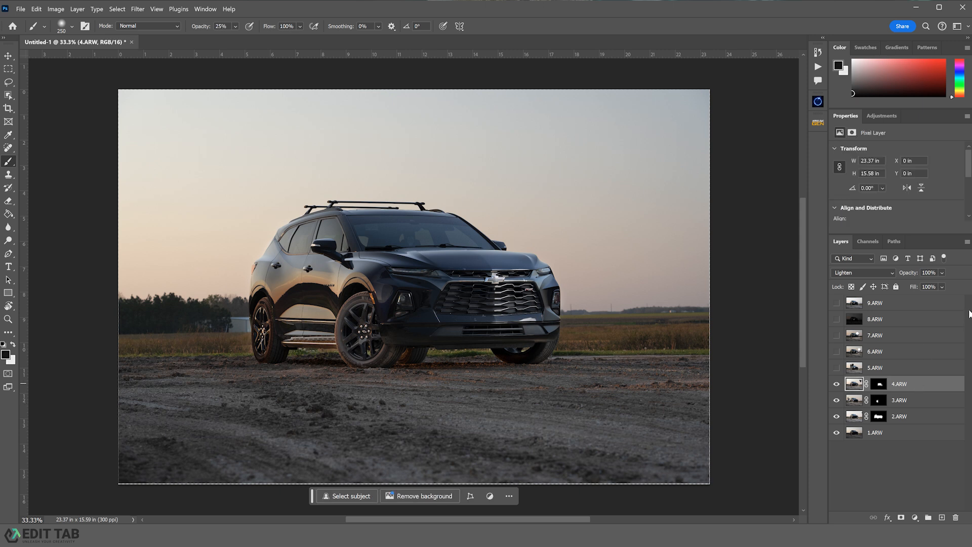
{"action": "left_click", "coordinate": [942, 273]}
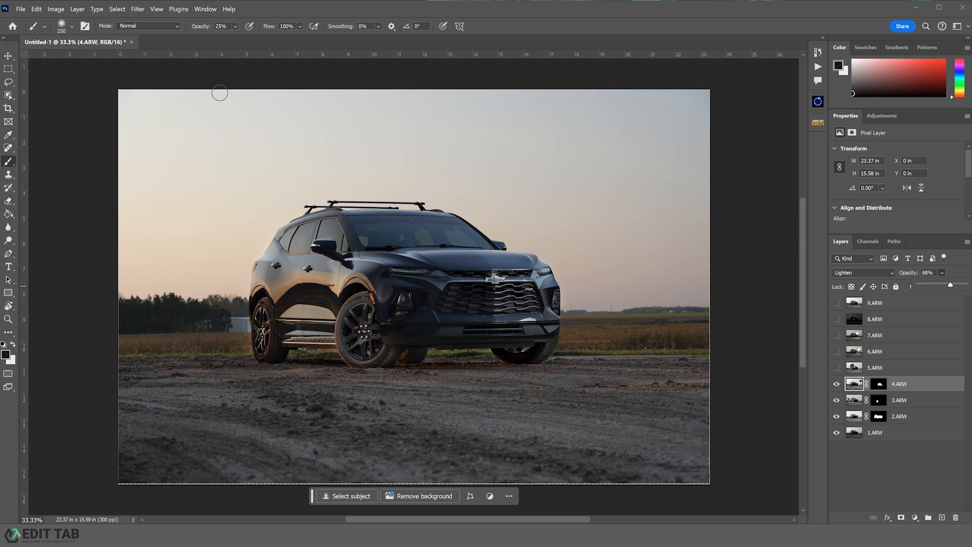
Step: Show layer 5.ARW, add a layer mask to it and invert the mask to black
{"action": "key", "text": "v"}
{"action": "left_click", "coordinate": [875, 368]}
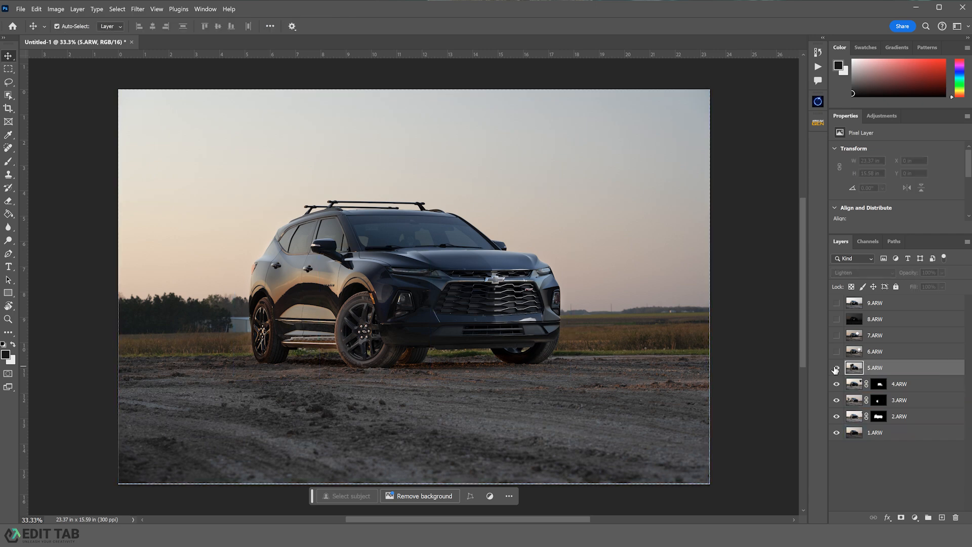
{"action": "left_click", "coordinate": [836, 368]}
{"action": "key", "text": "ctrl+a"}
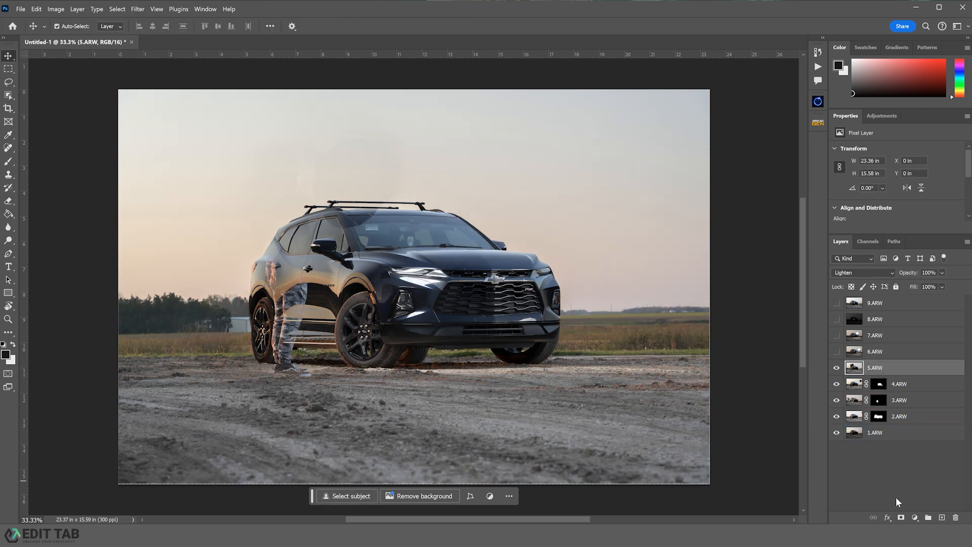
{"action": "left_click", "coordinate": [901, 518]}
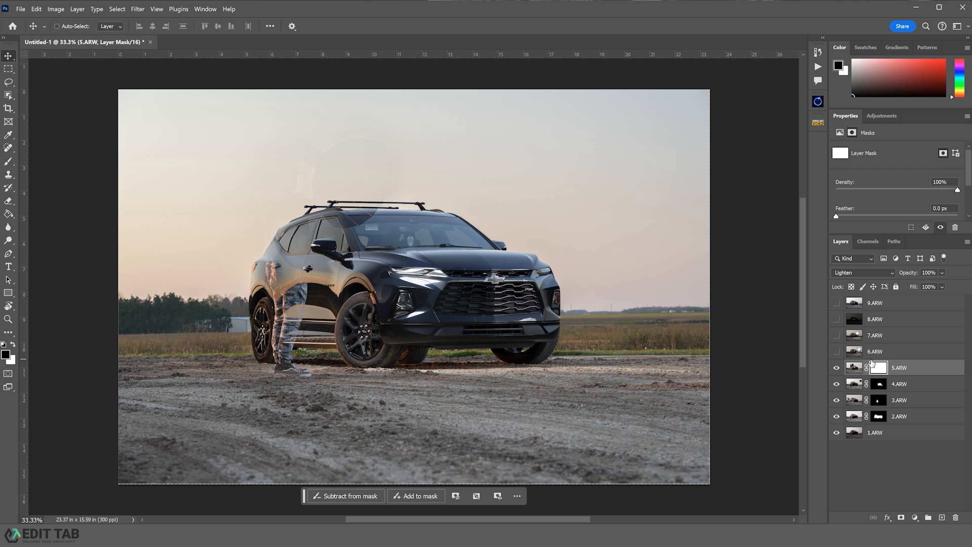
{"action": "key", "text": "ctrl+i"}
Step: Reveal the headlight, fog light and grille area on the 5.ARW mask with a white brush at 100% opacity
{"action": "key", "text": "b"}
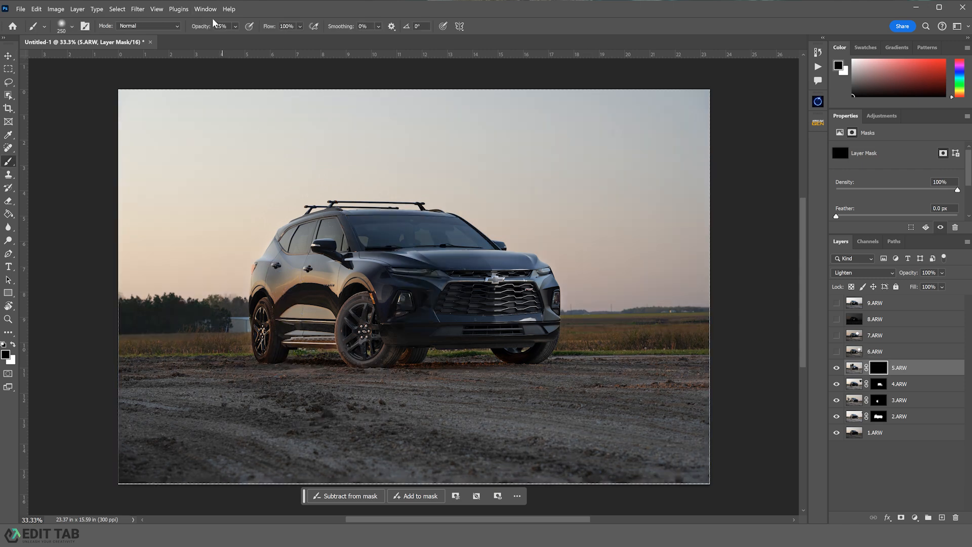
{"action": "left_click_drag", "start_coordinate": [235, 26], "coordinate": [274, 46]}
{"action": "key", "text": "x"}
{"action": "key", "text": "bracketright"}
{"action": "key", "text": "bracketright"}
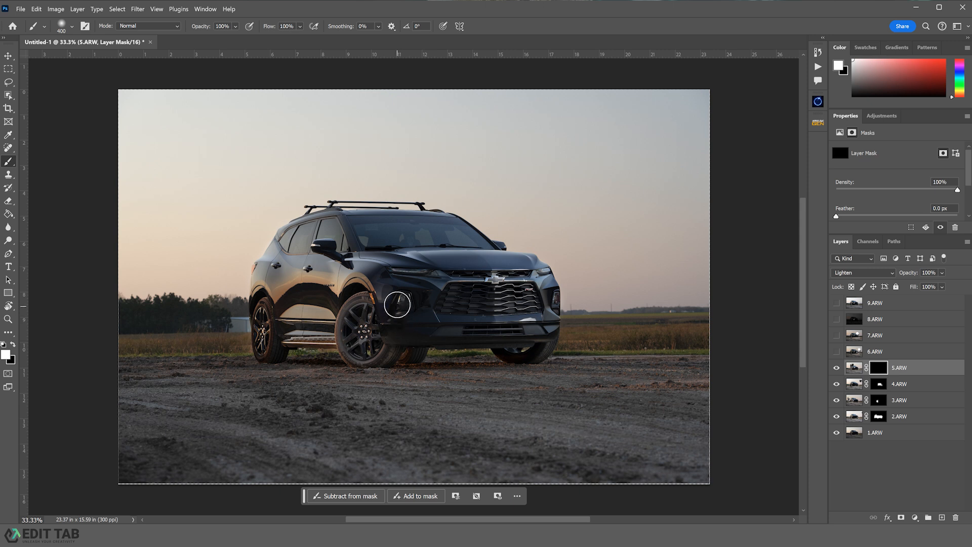
{"action": "key", "text": "bracketright"}
{"action": "mouse_move", "coordinate": [396, 307]}
{"action": "left_mouse_down"}
{"action": "mouse_move", "coordinate": [419, 312]}
{"action": "mouse_move", "coordinate": [434, 278]}
{"action": "mouse_move", "coordinate": [403, 275]}
{"action": "left_mouse_up"}
{"action": "key", "text": "bracketleft"}
{"action": "key", "text": "bracketleft"}
{"action": "key", "text": "bracketleft"}
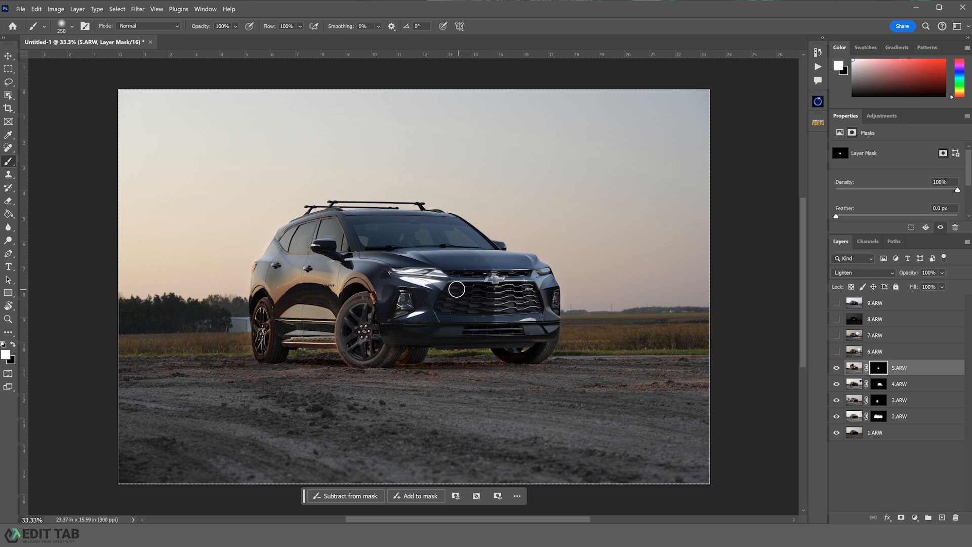
{"action": "mouse_move", "coordinate": [465, 303]}
{"action": "left_mouse_down"}
{"action": "mouse_move", "coordinate": [483, 298]}
{"action": "mouse_move", "coordinate": [531, 324]}
{"action": "left_mouse_up"}
Step: Mask out the bright headlight lens on the 5.ARW mask with a 50 px black brush at 100% opacity
{"action": "key", "text": "z"}
{"action": "left_click_drag", "start_coordinate": [427, 271], "coordinate": [457, 273]}
{"action": "key", "text": "b"}
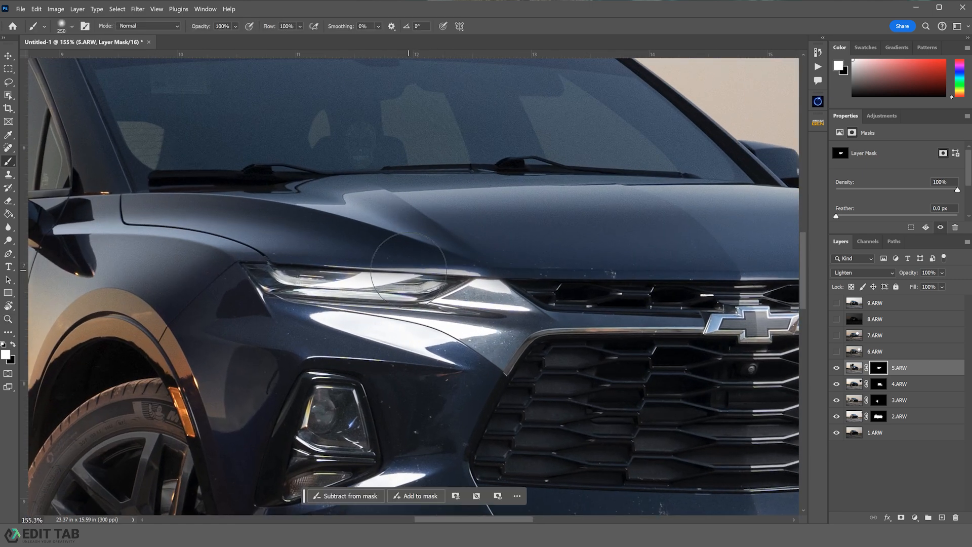
{"action": "key", "text": "x"}
{"action": "key", "text": "bracketleft"}
{"action": "key", "text": "bracketleft"}
{"action": "key", "text": "bracketleft"}
{"action": "key", "text": "bracketleft"}
{"action": "key", "text": "bracketleft"}
{"action": "key", "text": "bracketleft"}
{"action": "key", "text": "bracketleft"}
{"action": "key", "text": "bracketleft"}
{"action": "mouse_move", "coordinate": [464, 265]}
{"action": "left_mouse_down"}
{"action": "mouse_move", "coordinate": [461, 271]}
{"action": "mouse_move", "coordinate": [508, 271]}
{"action": "mouse_move", "coordinate": [272, 262]}
{"action": "mouse_move", "coordinate": [334, 283]}
{"action": "mouse_move", "coordinate": [422, 286]}
{"action": "mouse_move", "coordinate": [453, 276]}
{"action": "mouse_move", "coordinate": [405, 275]}
{"action": "left_mouse_up"}
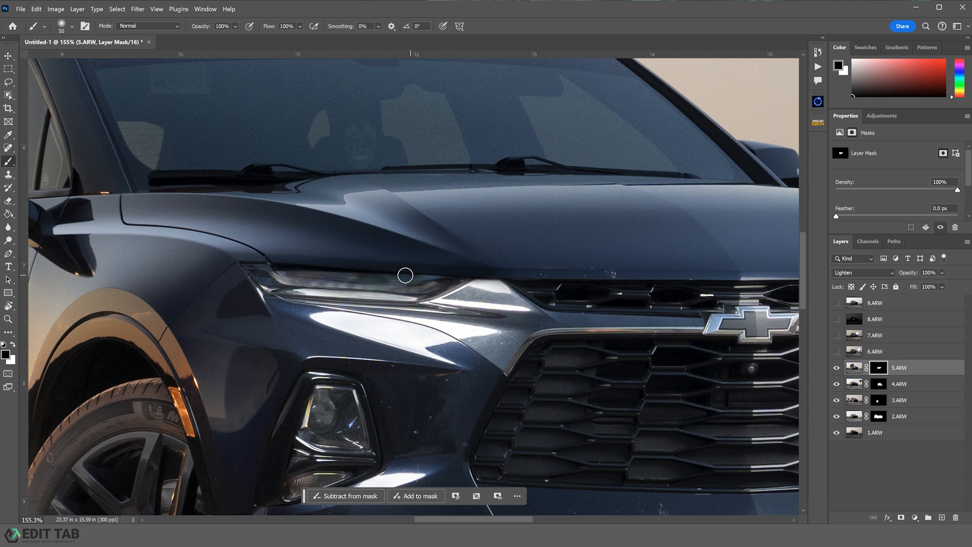
Step: Mask out the bright strip along the headlight's lower edge on the 5.ARW mask with a 30 px black brush
{"action": "key", "text": "bracketleft"}
{"action": "key", "text": "bracketleft"}
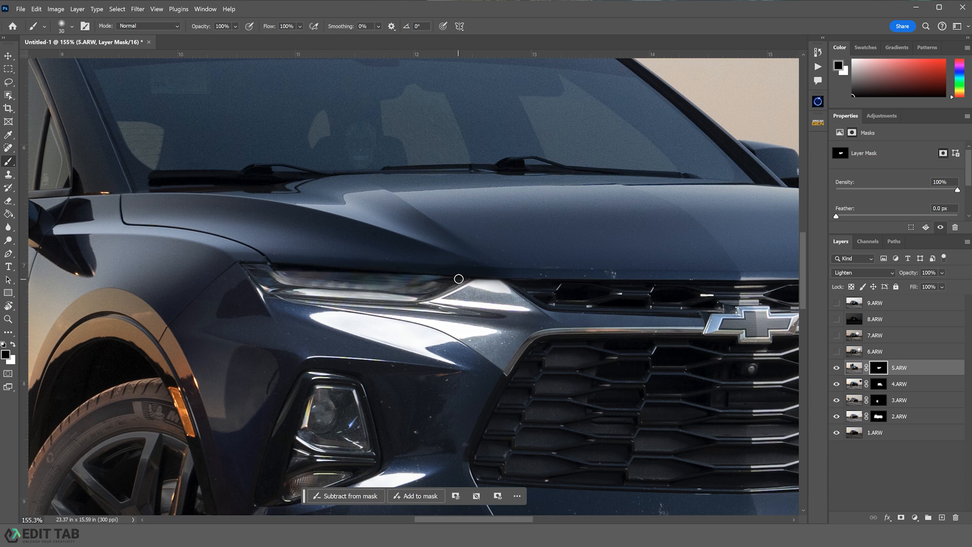
{"action": "mouse_move", "coordinate": [407, 296]}
{"action": "left_mouse_down"}
{"action": "mouse_move", "coordinate": [260, 264]}
{"action": "mouse_move", "coordinate": [256, 280]}
{"action": "left_mouse_up"}
{"action": "left_click", "coordinate": [418, 297], "text": "shift"}
{"action": "left_click", "coordinate": [440, 290], "text": "shift"}
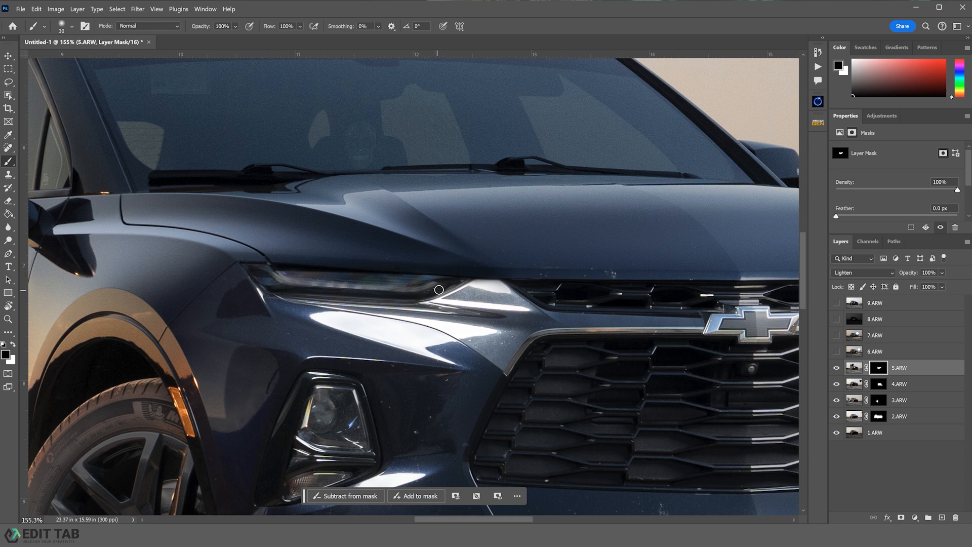
{"action": "left_click", "coordinate": [447, 285], "text": "shift"}
Step: Lower the opacity of layer 5.ARW to 52%
{"action": "left_click", "coordinate": [943, 273]}
{"action": "left_click_drag", "start_coordinate": [946, 285], "coordinate": [941, 284]}
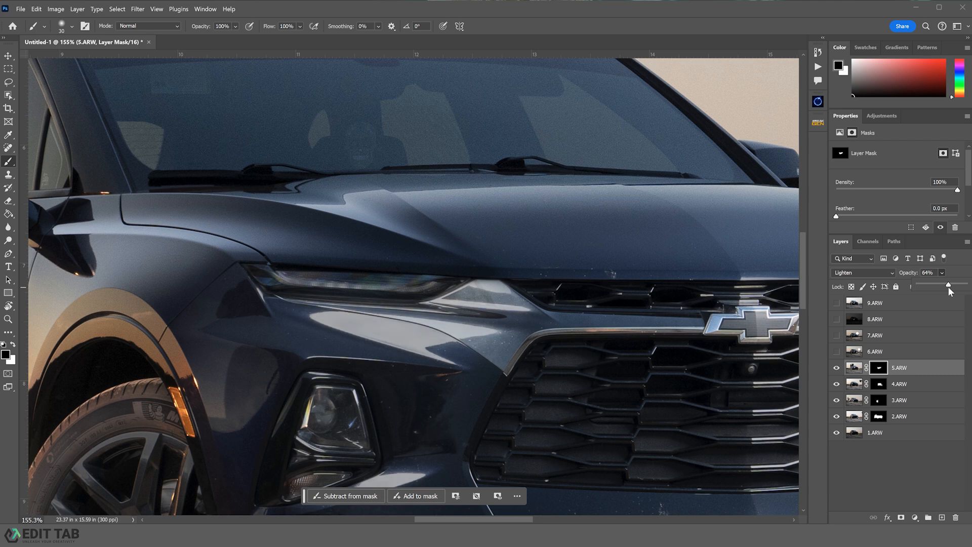
{"action": "left_click_drag", "start_coordinate": [946, 285], "coordinate": [944, 285]}
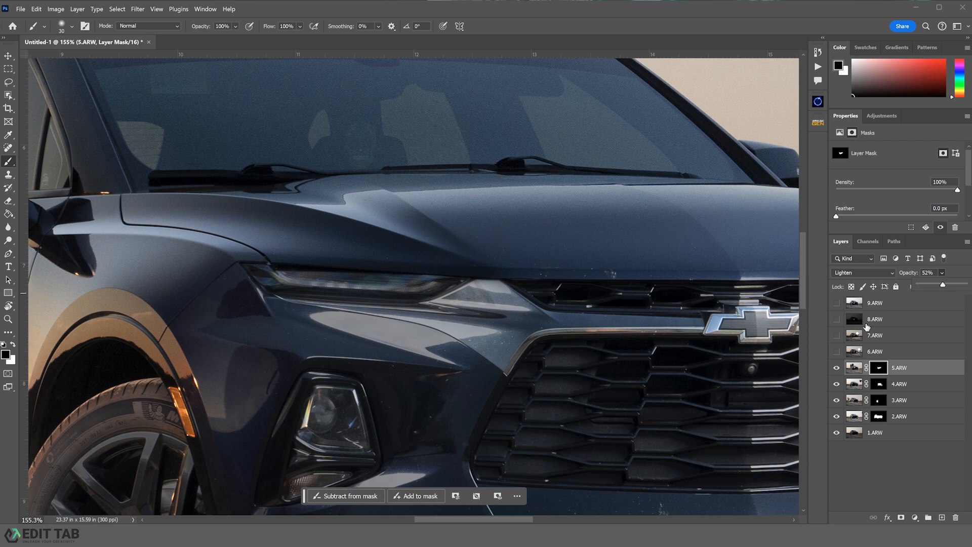
{"action": "left_click", "coordinate": [918, 375]}
Step: Soften the bright trim between headlight and grille on the 5.ARW mask with a 125 px black brush at 15% opacity
{"action": "left_click", "coordinate": [881, 372]}
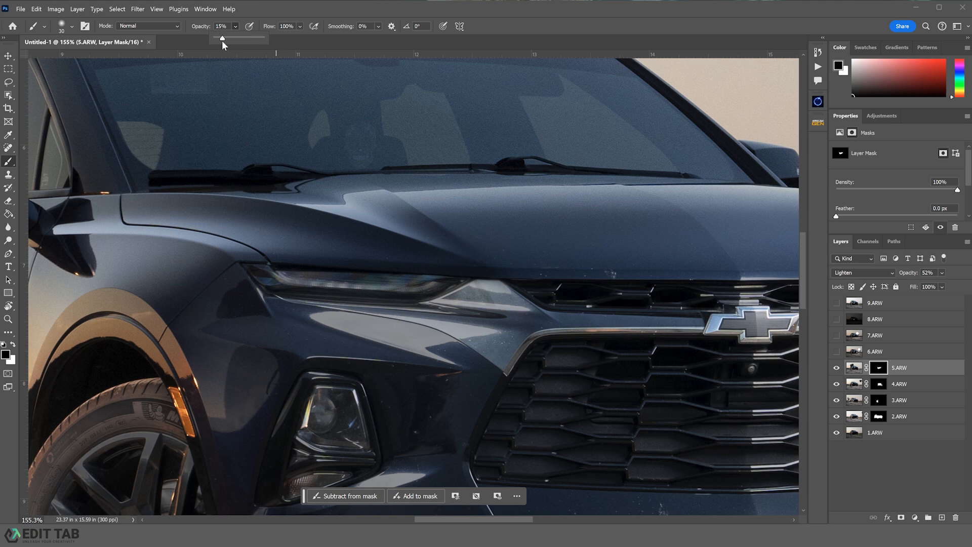
{"action": "left_click", "coordinate": [305, 7]}
{"action": "key", "text": "]"}
{"action": "key", "text": "]"}
{"action": "key", "text": "]"}
{"action": "key", "text": "]"}
{"action": "key", "text": "]"}
{"action": "key", "text": "]"}
{"action": "key", "text": "]"}
{"action": "key", "text": "]"}
{"action": "key", "text": "]"}
{"action": "key", "text": "]"}
{"action": "key", "text": "]"}
{"action": "key", "text": "]"}
{"action": "left_click_drag", "start_coordinate": [514, 295], "coordinate": [443, 289]}
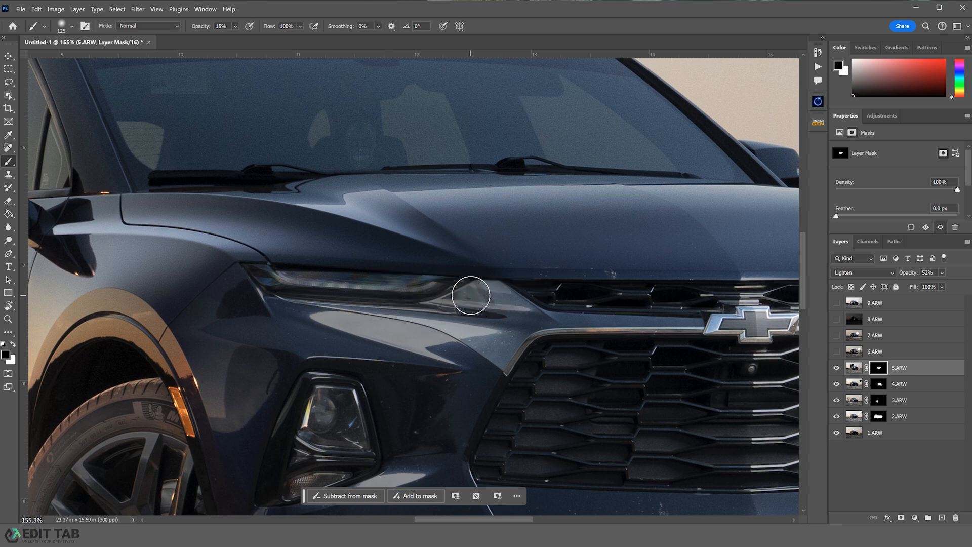
{"action": "key", "text": "x"}
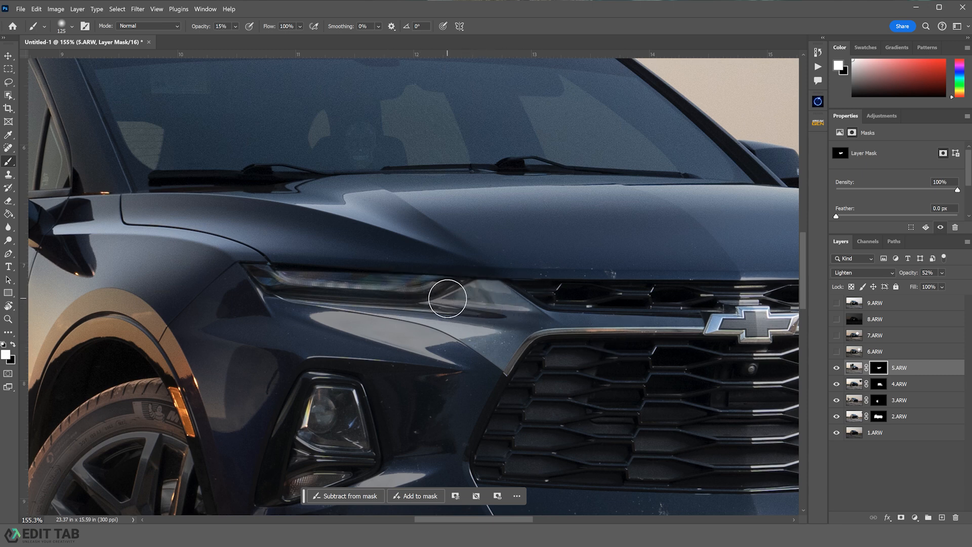
Step: Show layer 6.ARW, add a layer mask to it and invert the mask to black
{"action": "key", "text": "z"}
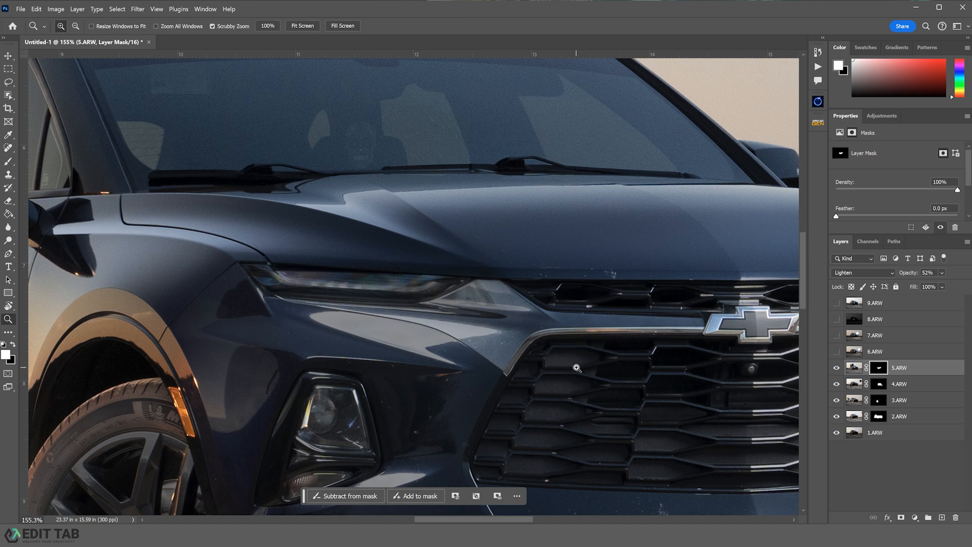
{"action": "left_click_drag", "start_coordinate": [576, 367], "coordinate": [483, 330]}
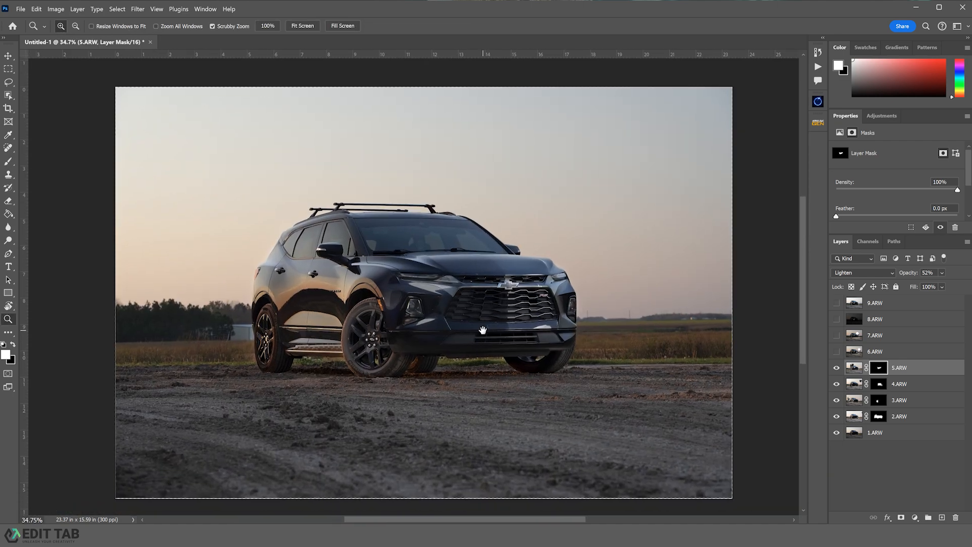
{"action": "left_click", "coordinate": [9, 57]}
{"action": "left_click", "coordinate": [837, 353]}
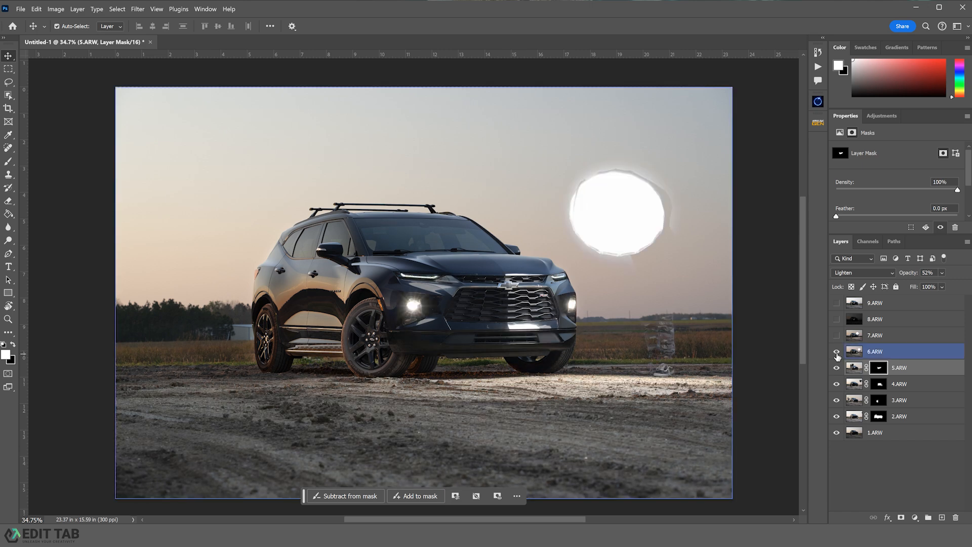
{"action": "left_click", "coordinate": [883, 355]}
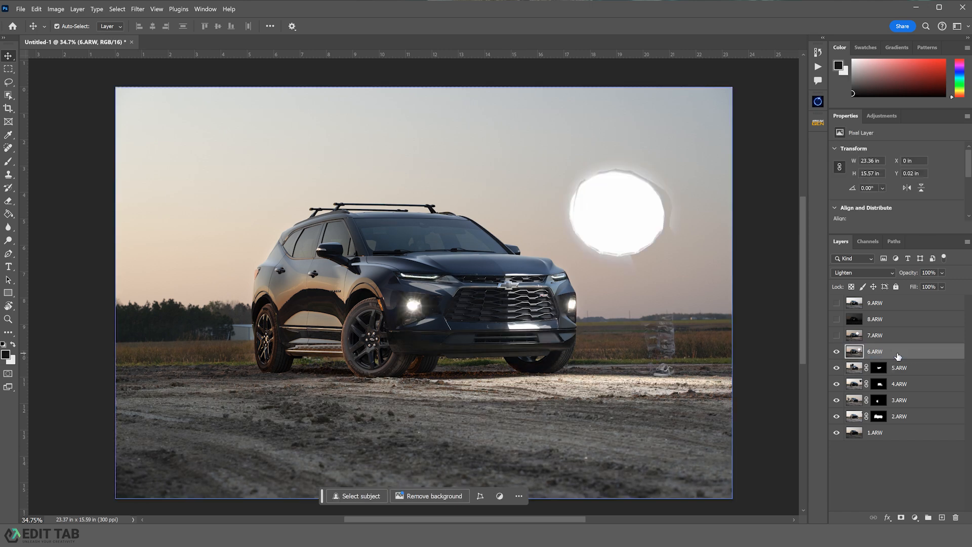
{"action": "left_click", "coordinate": [900, 519]}
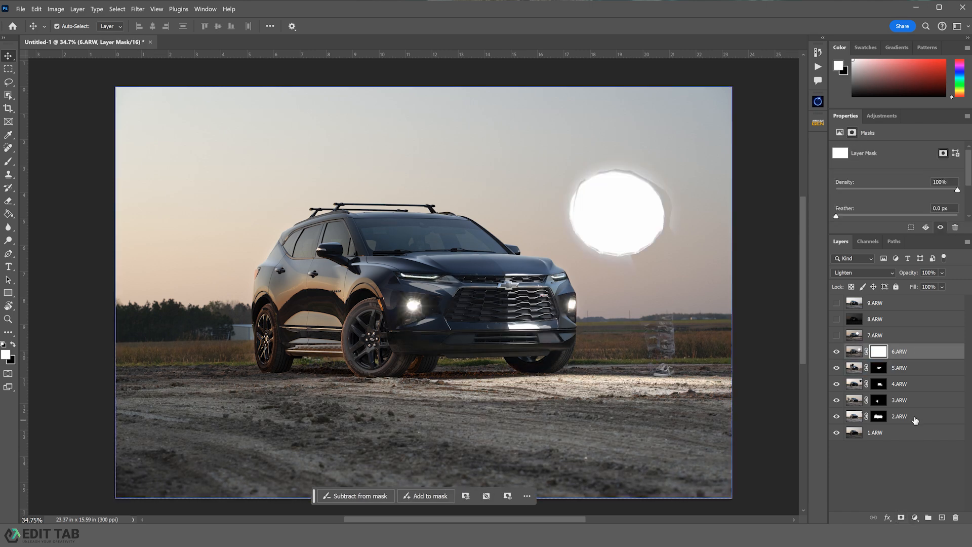
{"action": "key", "text": "ctrl+i"}
Step: Reveal the lit dirt ground in front of the SUV on the 6.ARW mask with an 800 px white brush at 100% opacity
{"action": "key", "text": "b"}
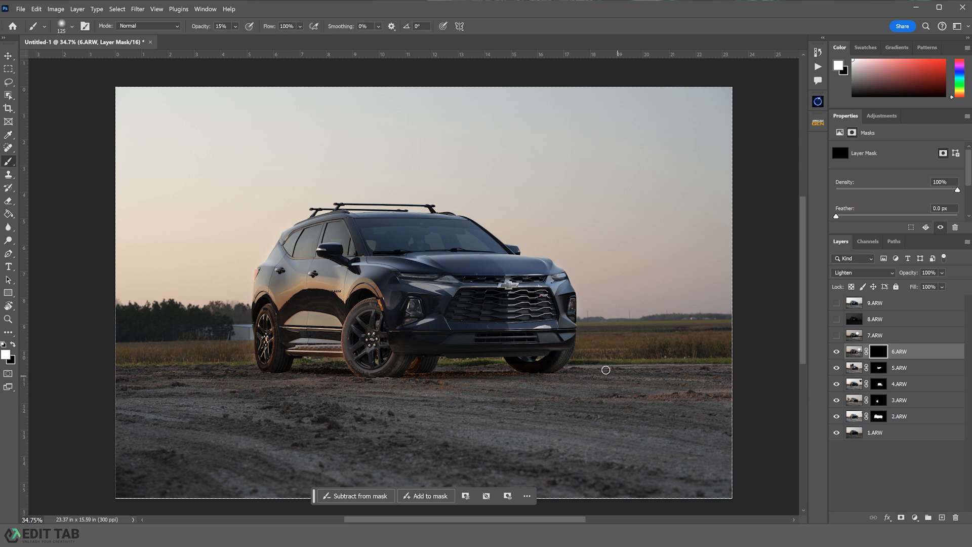
{"action": "left_click", "coordinate": [235, 27]}
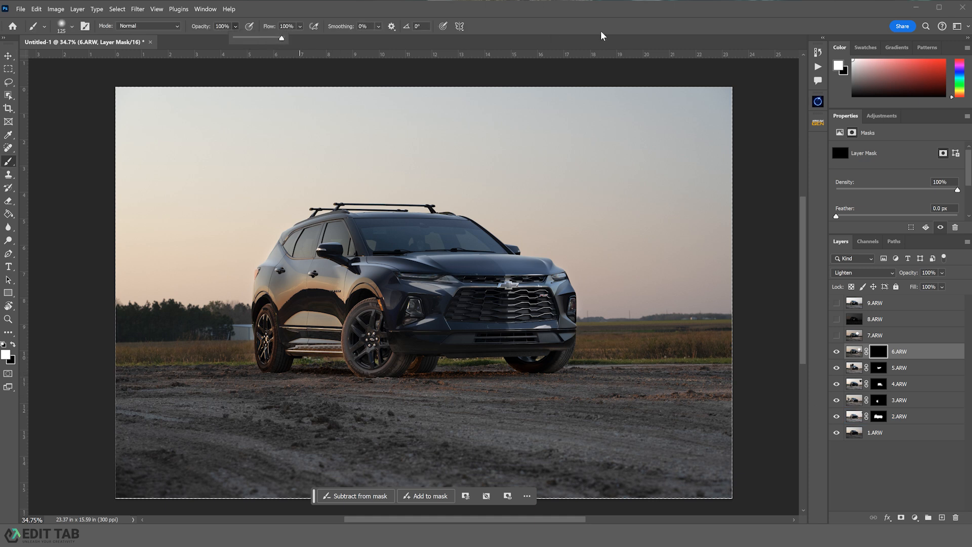
{"action": "left_click", "coordinate": [611, 24]}
{"action": "key", "text": "bracketright"}
{"action": "key", "text": "bracketright"}
{"action": "key", "text": "bracketright"}
{"action": "key", "text": "bracketright"}
{"action": "key", "text": "bracketright"}
{"action": "key", "text": "bracketright"}
{"action": "key", "text": "bracketright"}
{"action": "key", "text": "bracketright"}
{"action": "key", "text": "bracketright"}
{"action": "key", "text": "bracketright"}
{"action": "key", "text": "bracketright"}
{"action": "key", "text": "bracketright"}
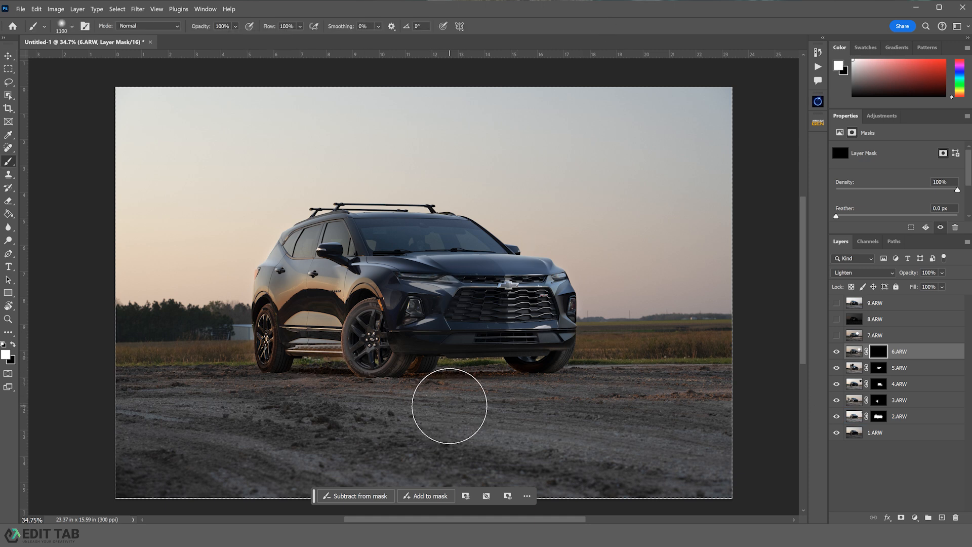
{"action": "key", "text": "bracketleft"}
{"action": "key", "text": "bracketleft"}
{"action": "key", "text": "bracketleft"}
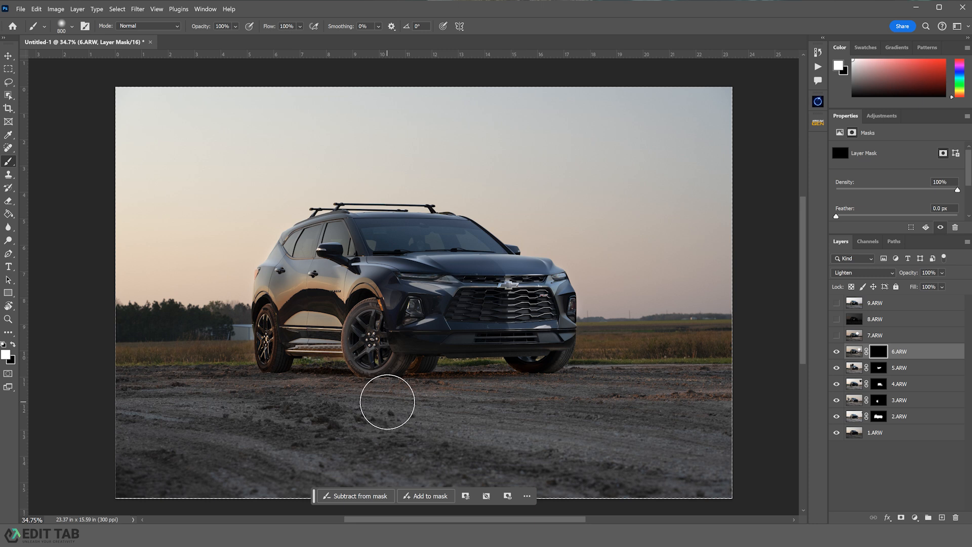
{"action": "left_click_drag", "start_coordinate": [387, 401], "coordinate": [726, 412]}
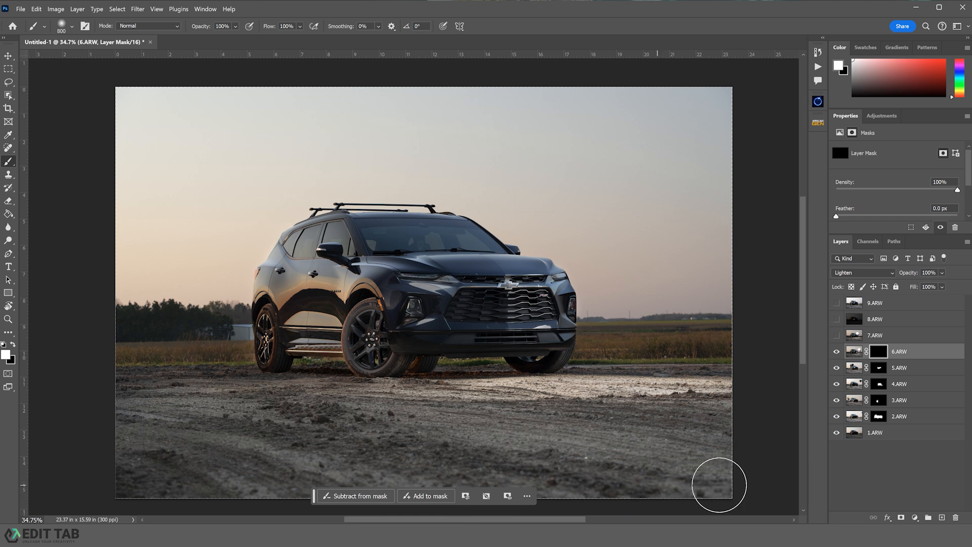
Step: Extend the revealed ground up toward the grass line and front tires on the 6.ARW mask with a 300 px white brush
{"action": "key", "text": "bracketleft"}
{"action": "key", "text": "bracketleft"}
{"action": "key", "text": "bracketleft"}
{"action": "key", "text": "bracketleft"}
{"action": "key", "text": "bracketleft"}
{"action": "mouse_move", "coordinate": [736, 390]}
{"action": "left_mouse_down"}
{"action": "mouse_move", "coordinate": [663, 390]}
{"action": "mouse_move", "coordinate": [764, 389]}
{"action": "mouse_move", "coordinate": [582, 387]}
{"action": "mouse_move", "coordinate": [743, 400]}
{"action": "mouse_move", "coordinate": [349, 393]}
{"action": "mouse_move", "coordinate": [433, 405]}
{"action": "mouse_move", "coordinate": [379, 412]}
{"action": "mouse_move", "coordinate": [318, 401]}
{"action": "mouse_move", "coordinate": [415, 421]}
{"action": "left_mouse_up"}
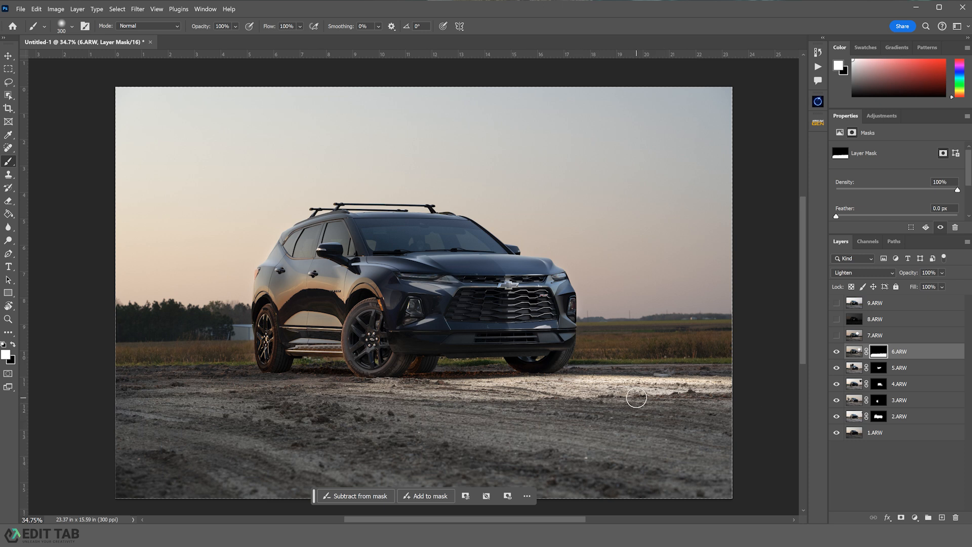
Step: Reduce the opacity of layer 6.ARW to 55%
{"action": "key", "text": "x"}
{"action": "key", "text": "bracketleft"}
{"action": "key", "text": "bracketleft"}
{"action": "key", "text": "bracketleft"}
{"action": "key", "text": "bracketleft"}
{"action": "key", "text": "bracketleft"}
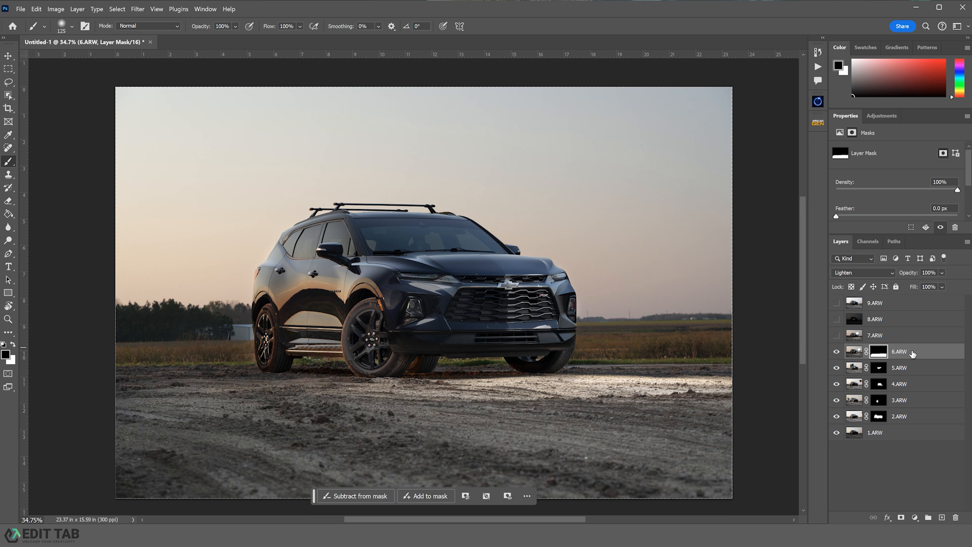
{"action": "left_click", "coordinate": [942, 274]}
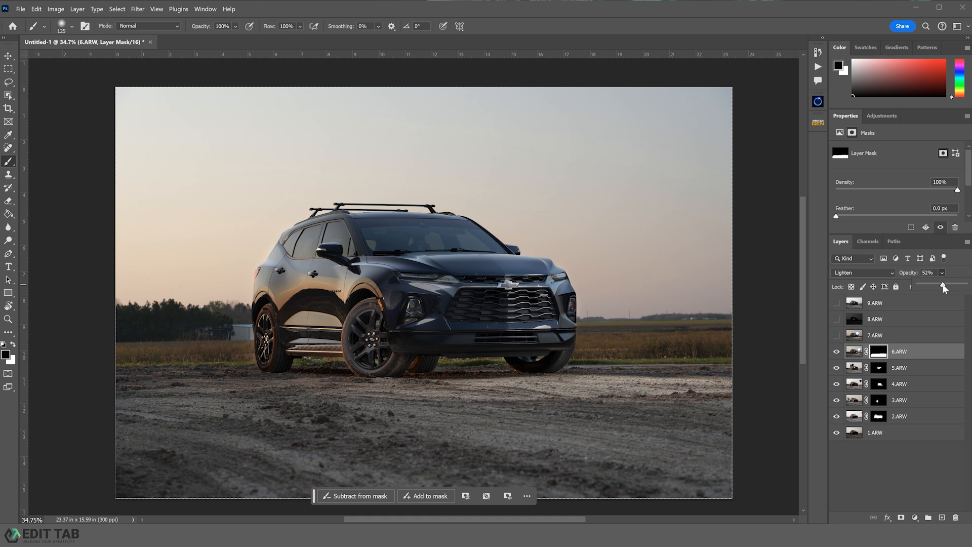
{"action": "left_click_drag", "start_coordinate": [943, 284], "coordinate": [945, 286]}
Step: Show layer 7.ARW, add a layer mask to it and invert the mask to black
{"action": "left_click", "coordinate": [836, 336]}
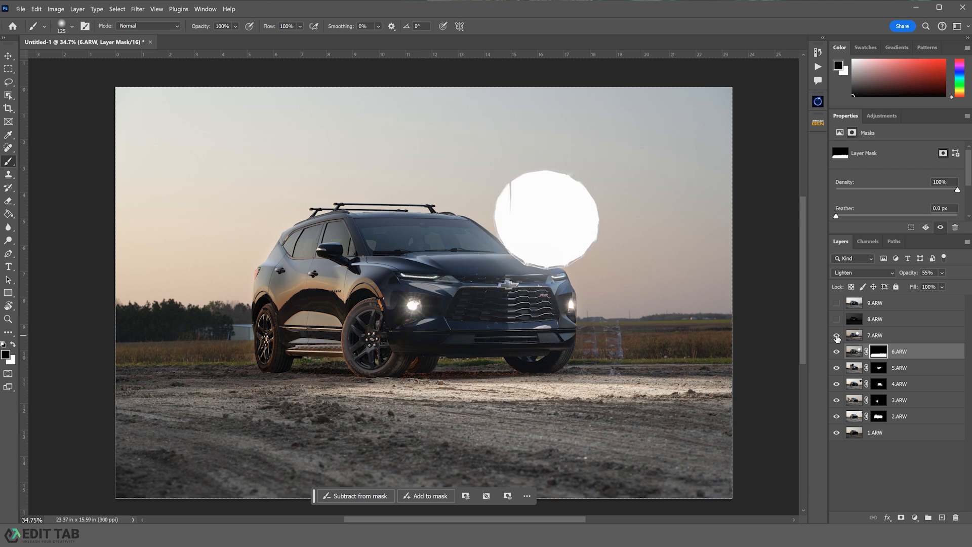
{"action": "left_click", "coordinate": [884, 336]}
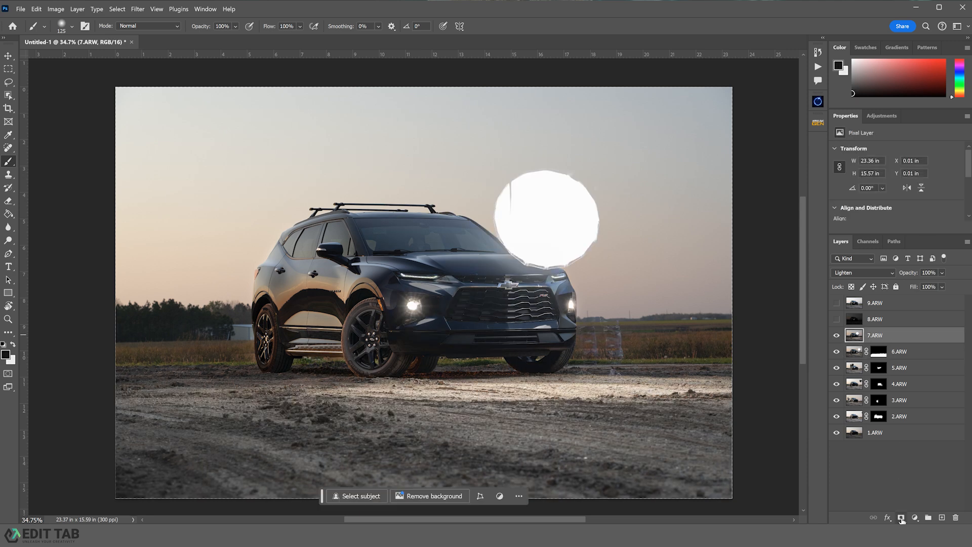
{"action": "left_click", "coordinate": [901, 517]}
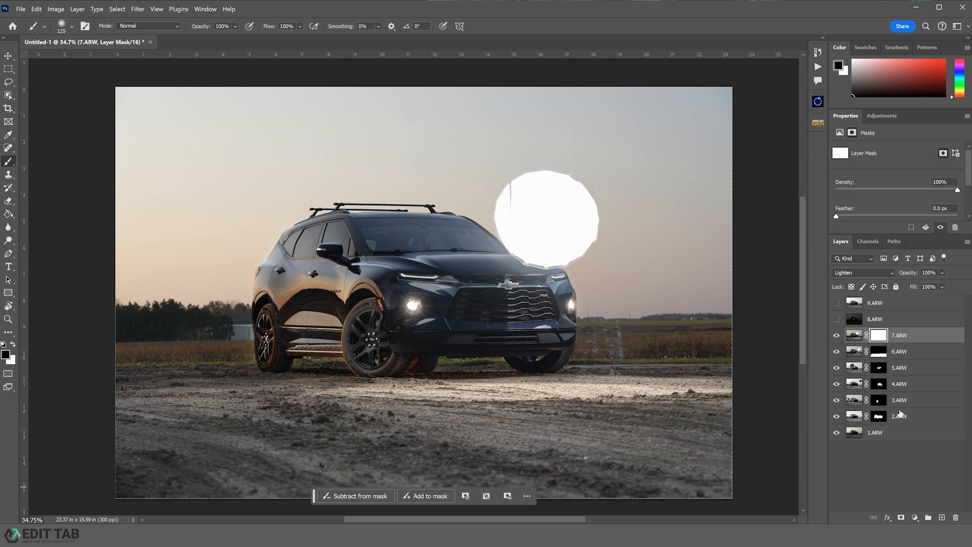
{"action": "key", "text": "ctrl+i"}
Step: Reveal the lit foreground dirt across the photo on the 7.ARW mask with a large white brush, starting at 1200 px and 100% opacity
{"action": "key", "text": "x"}
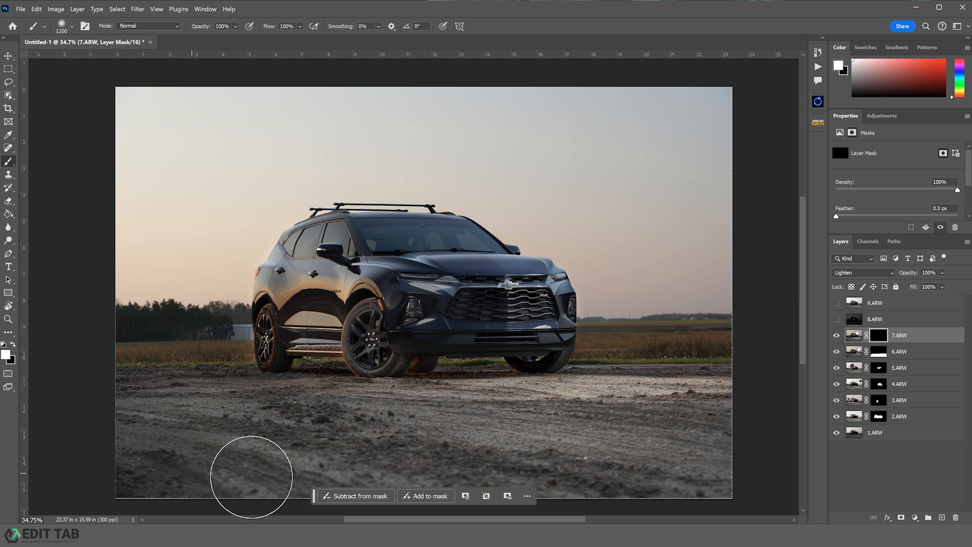
{"action": "mouse_move", "coordinate": [251, 477]}
{"action": "left_mouse_down"}
{"action": "mouse_move", "coordinate": [766, 484]}
{"action": "mouse_move", "coordinate": [653, 473]}
{"action": "left_mouse_up"}
{"action": "key", "text": "["}
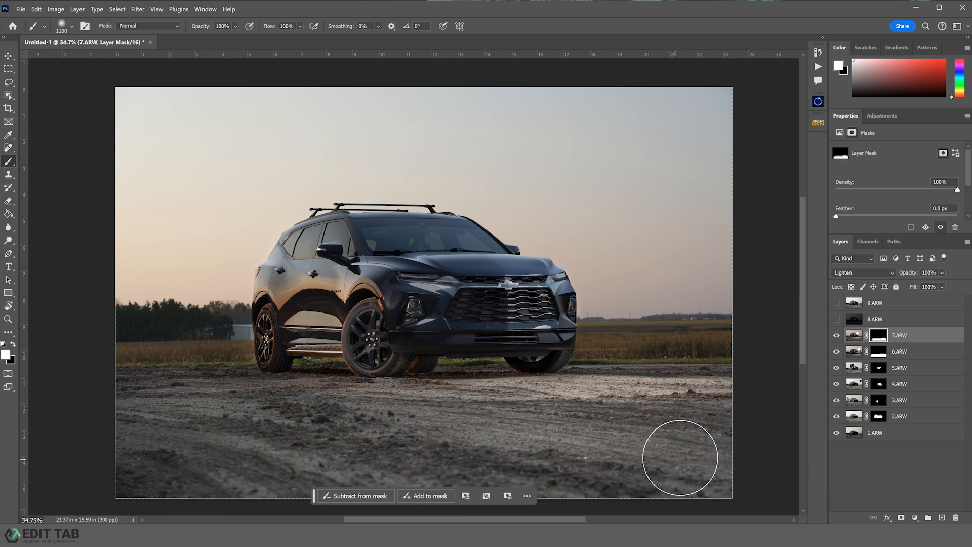
{"action": "key", "text": "["}
{"action": "key", "text": "["}
{"action": "key", "text": "["}
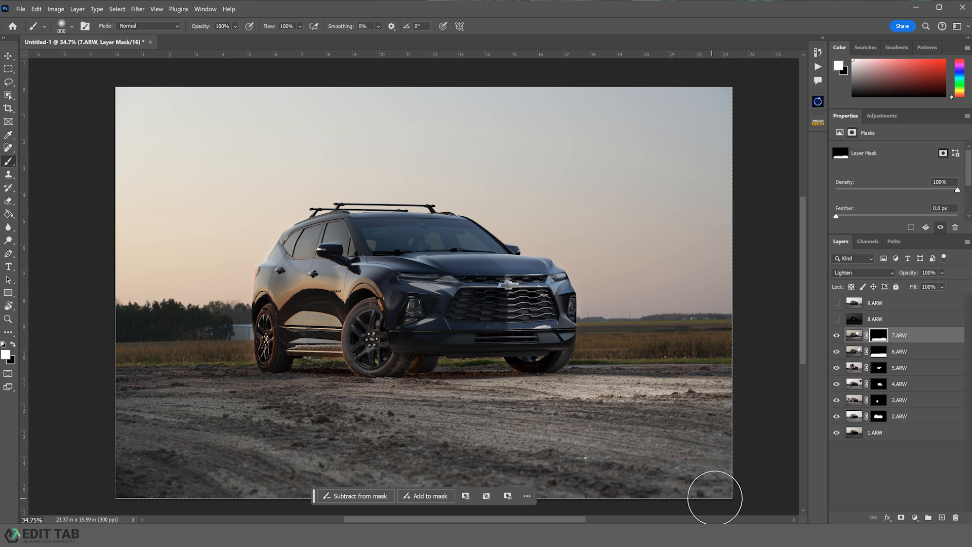
Step: Hide the upper edge of the lit ground, from the photo's right side toward the SUV, on the 7.ARW mask with a 300 px black brush
{"action": "key", "text": "x"}
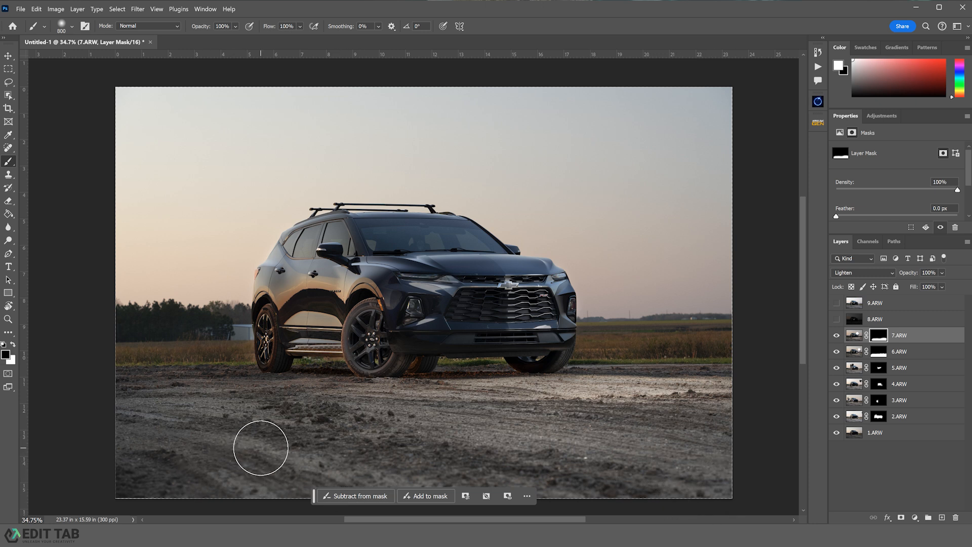
{"action": "key", "text": "["}
{"action": "key", "text": "["}
{"action": "key", "text": "["}
{"action": "key", "text": "["}
{"action": "key", "text": "["}
{"action": "mouse_move", "coordinate": [661, 389]}
{"action": "left_mouse_down"}
{"action": "mouse_move", "coordinate": [589, 386]}
{"action": "mouse_move", "coordinate": [743, 385]}
{"action": "left_mouse_up"}
{"action": "left_click_drag", "start_coordinate": [591, 387], "coordinate": [460, 387]}
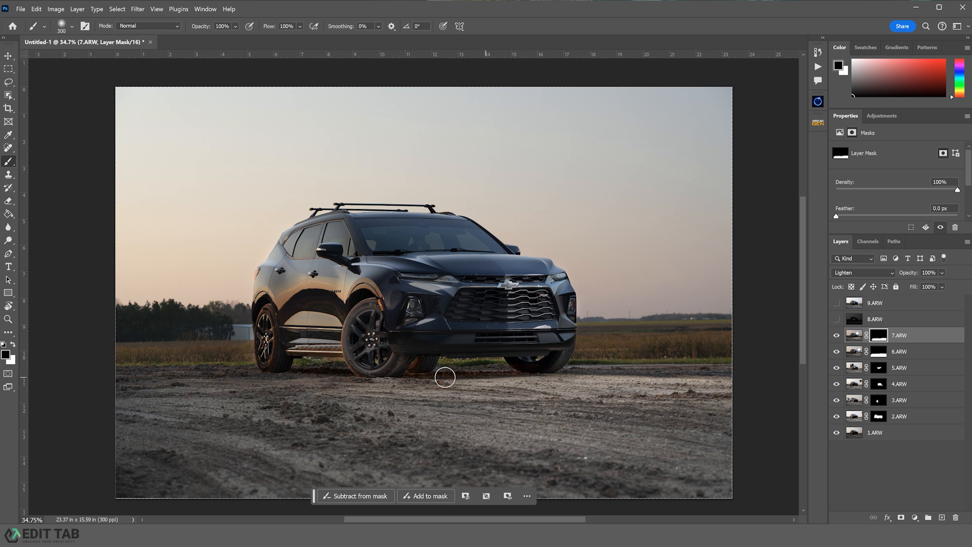
Step: Fade the ground on the left side of the photo on the 6.ARW mask with a 1600 to 1900 px black brush at 18% opacity
{"action": "left_click", "coordinate": [871, 354]}
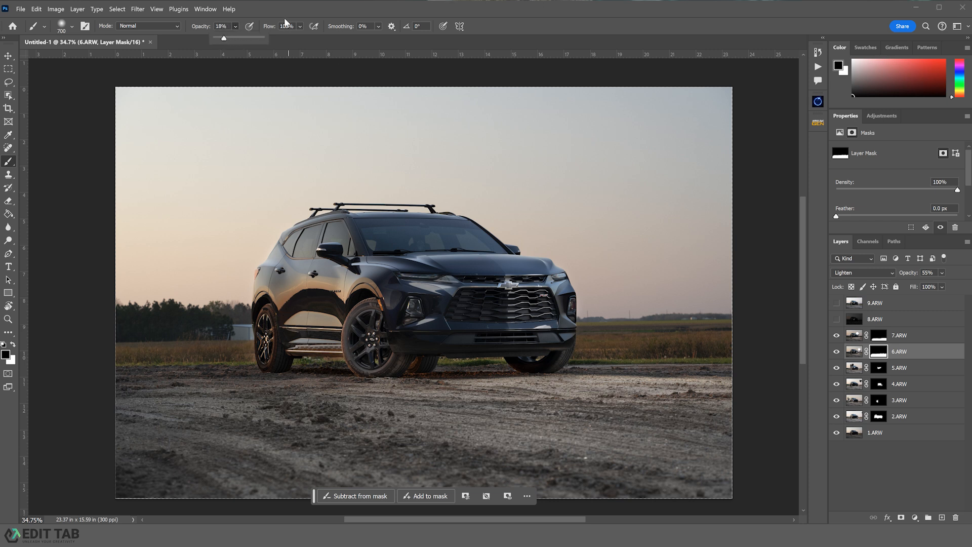
{"action": "key", "text": "bracketright"}
{"action": "key", "text": "bracketright"}
{"action": "key", "text": "bracketright"}
{"action": "key", "text": "bracketright"}
{"action": "key", "text": "bracketright"}
{"action": "key", "text": "bracketright"}
{"action": "key", "text": "bracketright"}
{"action": "key", "text": "bracketright"}
{"action": "key", "text": "bracketright"}
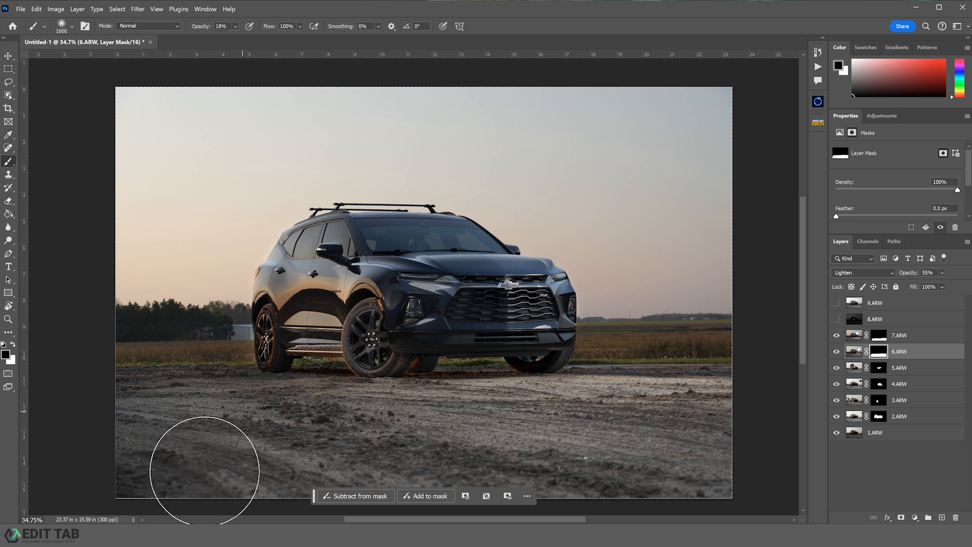
{"action": "mouse_move", "coordinate": [205, 472]}
{"action": "left_mouse_down"}
{"action": "mouse_move", "coordinate": [275, 440]}
{"action": "mouse_move", "coordinate": [315, 387]}
{"action": "mouse_move", "coordinate": [302, 382]}
{"action": "mouse_move", "coordinate": [321, 390]}
{"action": "left_mouse_up"}
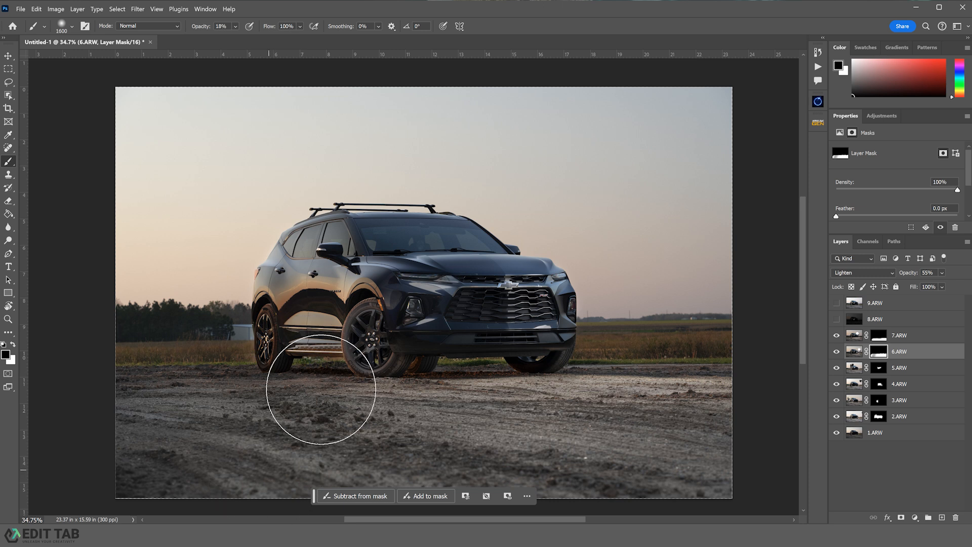
{"action": "key", "text": "bracketright"}
{"action": "key", "text": "bracketright"}
{"action": "key", "text": "bracketright"}
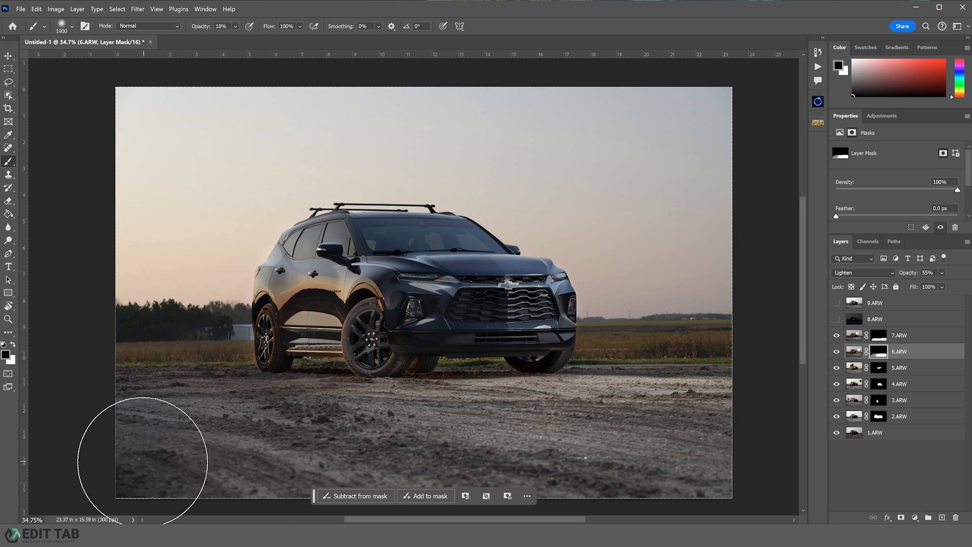
Step: Fade the left edge of the ground on the 7.ARW mask with a 1900 px black brush at 41% opacity
{"action": "left_click", "coordinate": [879, 338]}
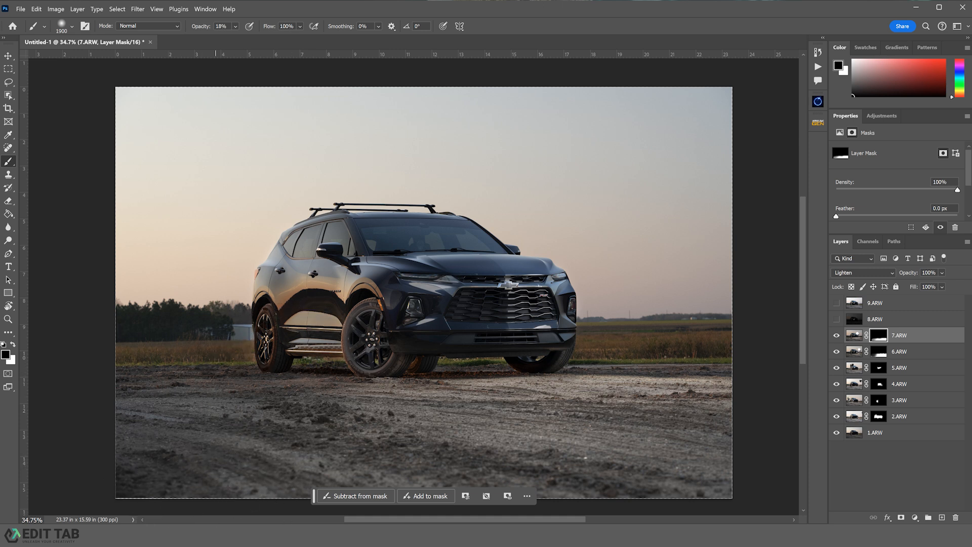
{"action": "left_click", "coordinate": [879, 353]}
{"action": "key", "text": "x"}
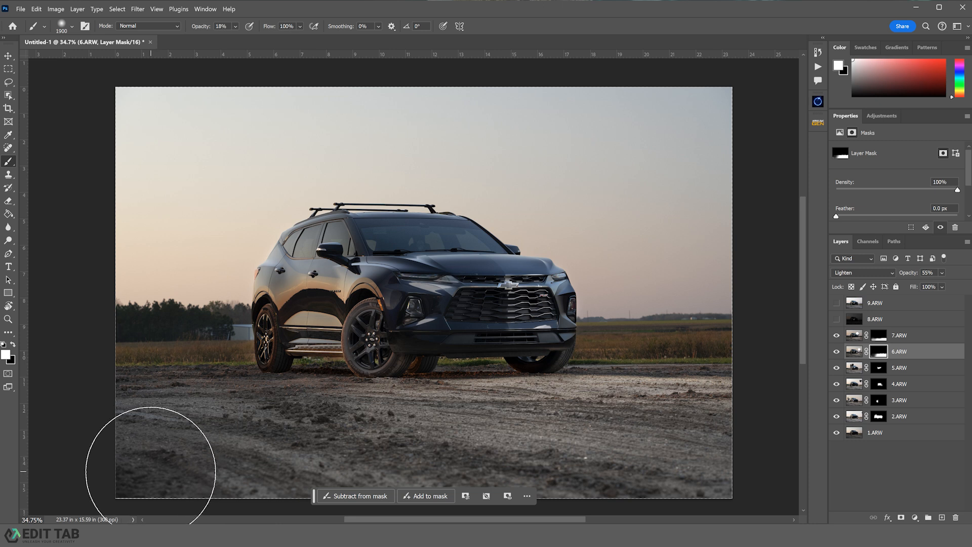
{"action": "left_click", "coordinate": [887, 338]}
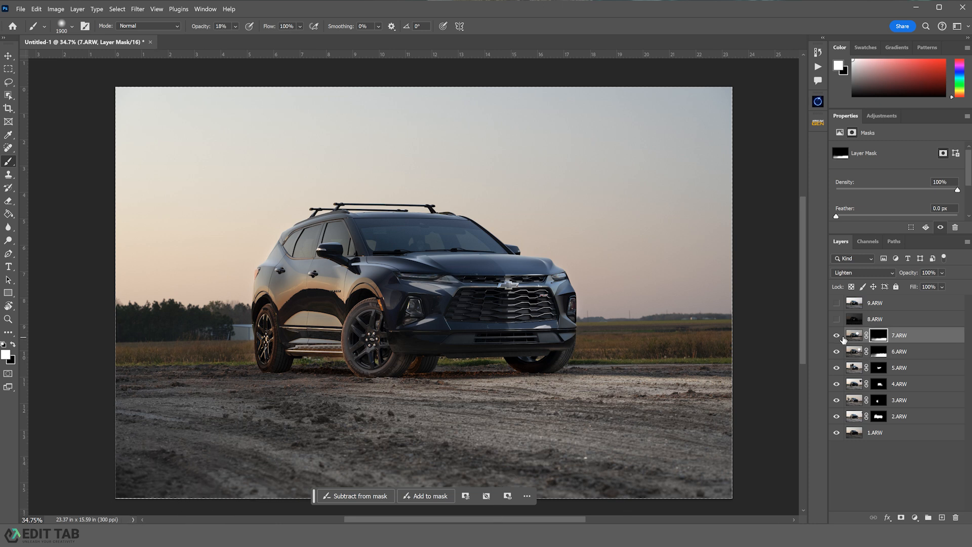
{"action": "key", "text": "x"}
{"action": "mouse_move", "coordinate": [149, 363]}
{"action": "left_mouse_down"}
{"action": "mouse_move", "coordinate": [91, 441]}
{"action": "mouse_move", "coordinate": [262, 365]}
{"action": "mouse_move", "coordinate": [141, 476]}
{"action": "left_mouse_up"}
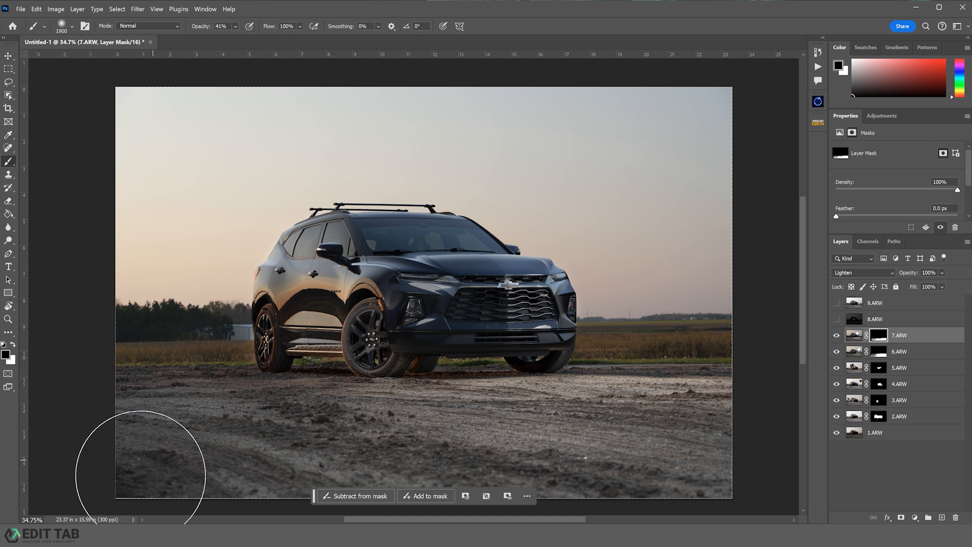
{"action": "left_click", "coordinate": [878, 351]}
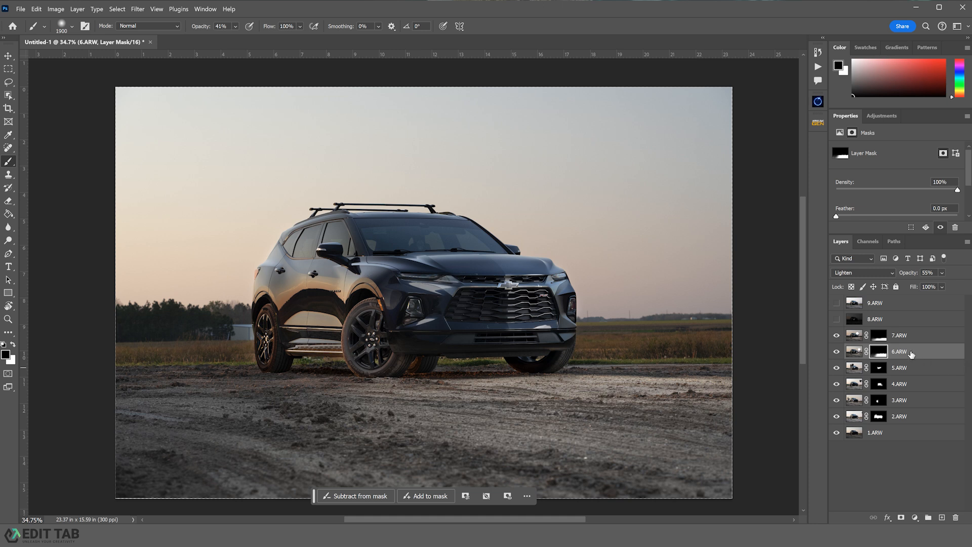
Step: Show layer 8.ARW, add a layer mask to it and invert the mask to black
{"action": "left_click", "coordinate": [837, 319]}
{"action": "left_click", "coordinate": [875, 319]}
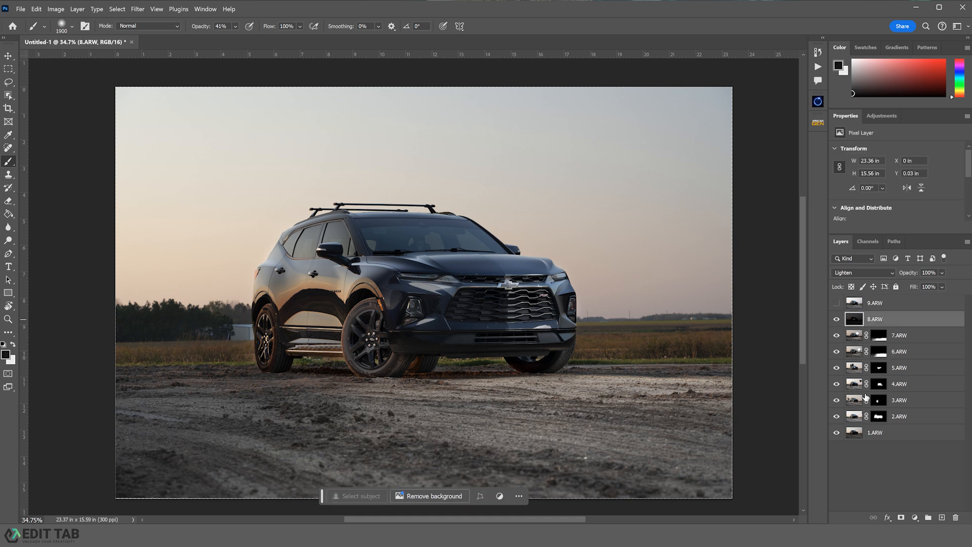
{"action": "left_click", "coordinate": [901, 518]}
{"action": "key", "text": "ctrl+i"}
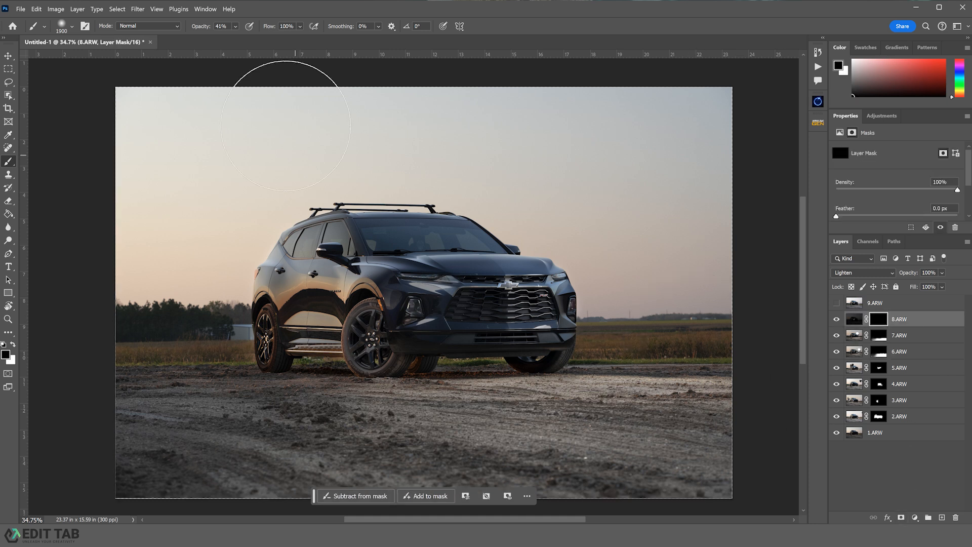
Step: Reveal the lit fog light nearest the front wheel on the 8.ARW mask with a 700 px white brush at 100% opacity
{"action": "left_click_drag", "start_coordinate": [236, 27], "coordinate": [254, 40]}
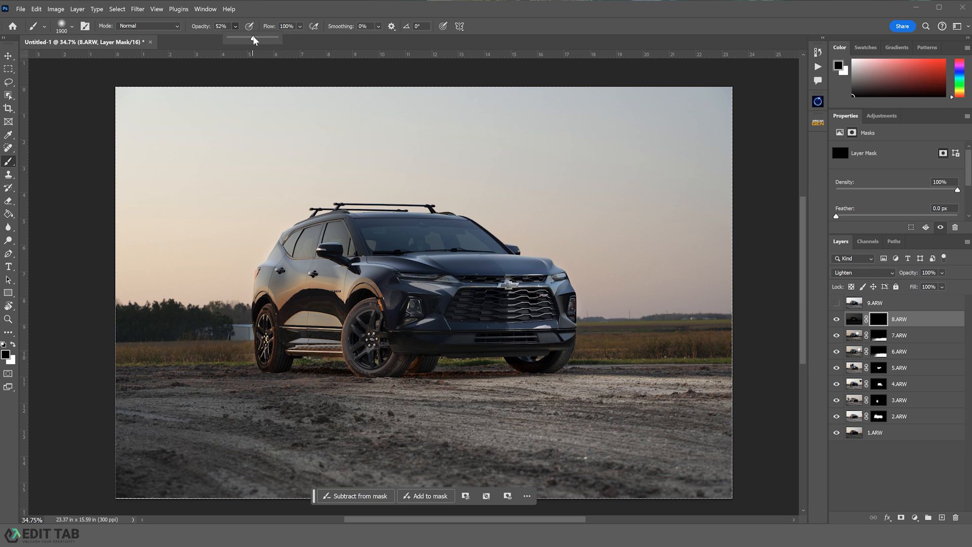
{"action": "left_click", "coordinate": [641, 28]}
{"action": "key", "text": "bracketleft"}
{"action": "key", "text": "bracketleft"}
{"action": "key", "text": "bracketleft"}
{"action": "key", "text": "bracketleft"}
{"action": "key", "text": "bracketleft"}
{"action": "key", "text": "bracketleft"}
{"action": "key", "text": "bracketleft"}
{"action": "key", "text": "bracketleft"}
{"action": "key", "text": "bracketleft"}
{"action": "key", "text": "bracketleft"}
{"action": "key", "text": "bracketleft"}
{"action": "key", "text": "bracketleft"}
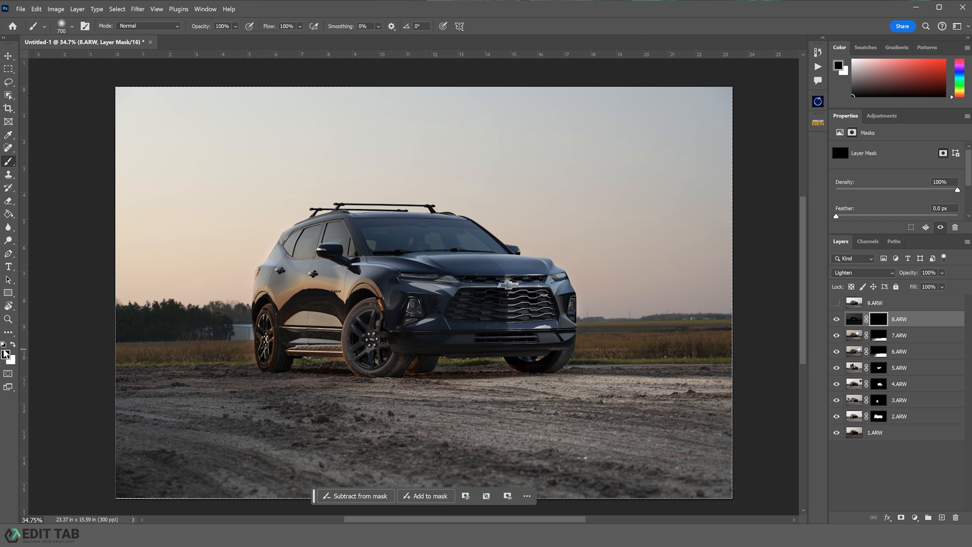
{"action": "left_click", "coordinate": [13, 345]}
{"action": "left_click", "coordinate": [415, 309]}
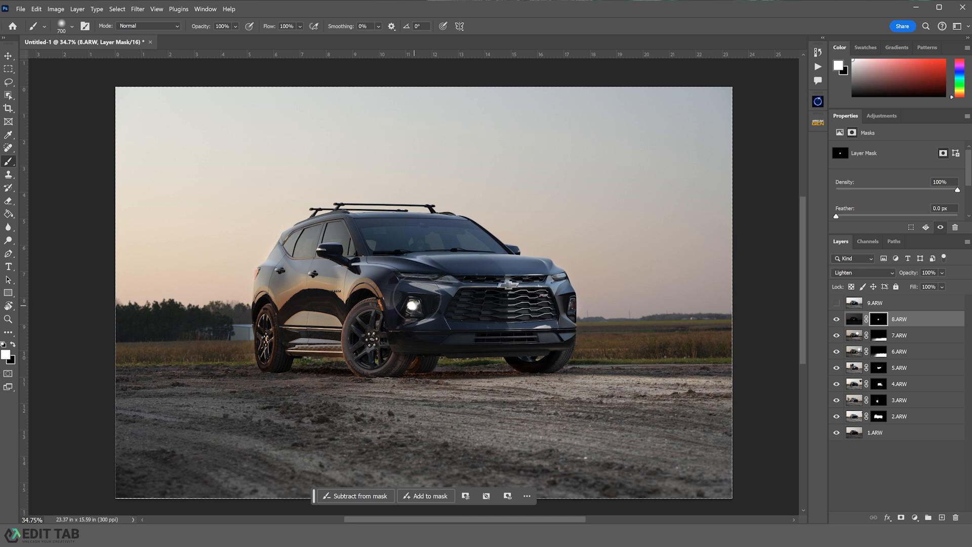
Step: Reveal the far fog light on the 8.ARW mask with a 300 px white brush and set the layer's blend mode to Screen
{"action": "key", "text": "bracketleft"}
{"action": "key", "text": "bracketleft"}
{"action": "key", "text": "bracketleft"}
{"action": "key", "text": "bracketleft"}
{"action": "left_click", "coordinate": [571, 308]}
{"action": "left_click", "coordinate": [890, 273]}
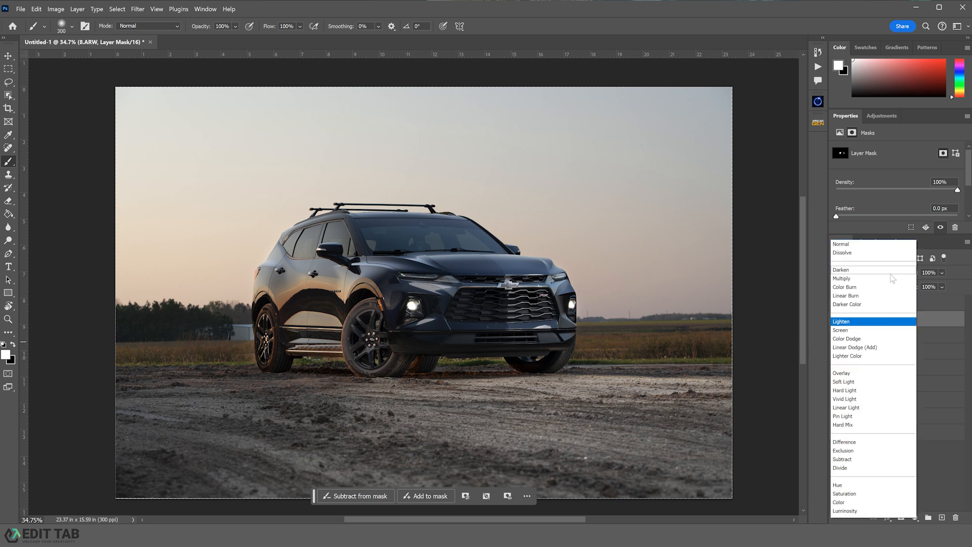
{"action": "left_click", "coordinate": [843, 331]}
Step: Show layer 9.ARW, add a layer mask to it and invert the mask to black
{"action": "left_click", "coordinate": [836, 304]}
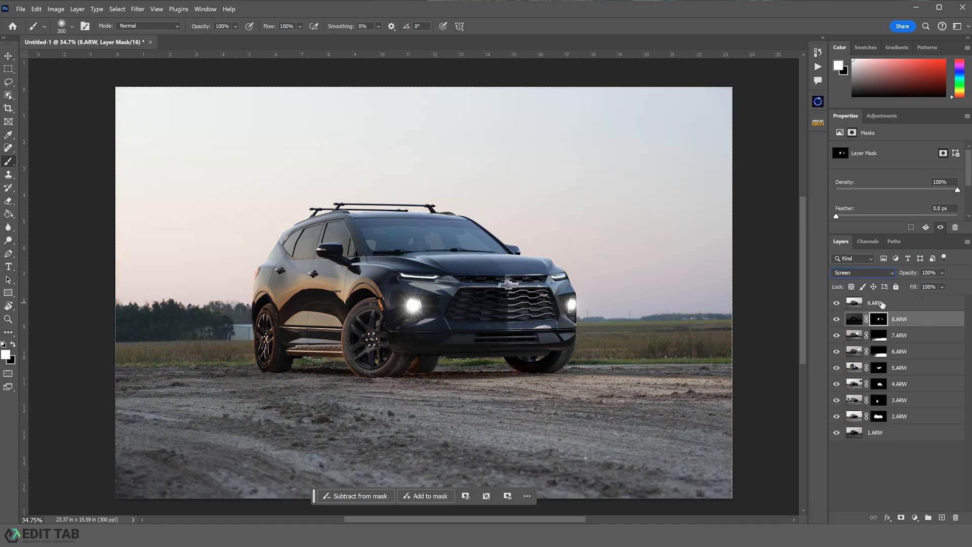
{"action": "left_click", "coordinate": [877, 303]}
{"action": "left_click", "coordinate": [901, 518]}
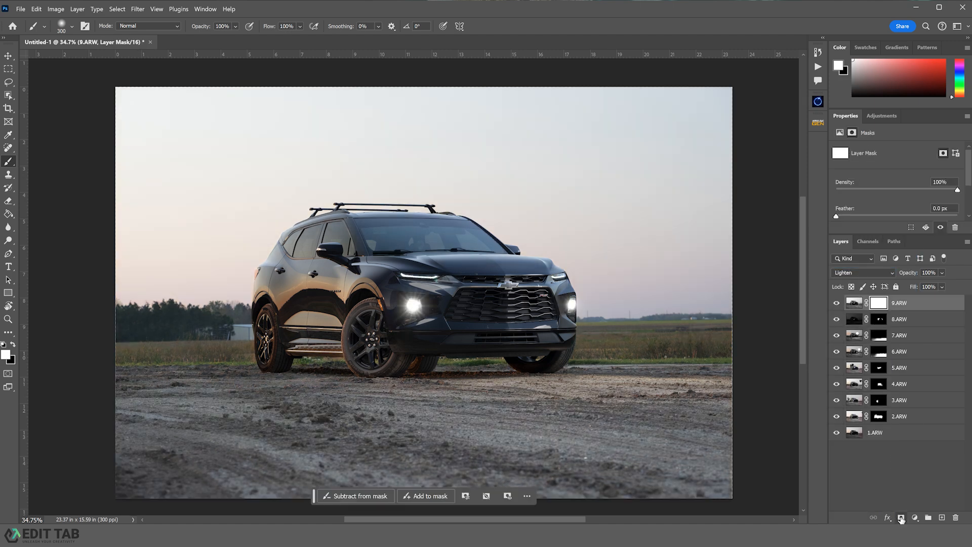
{"action": "key", "text": "ctrl+i"}
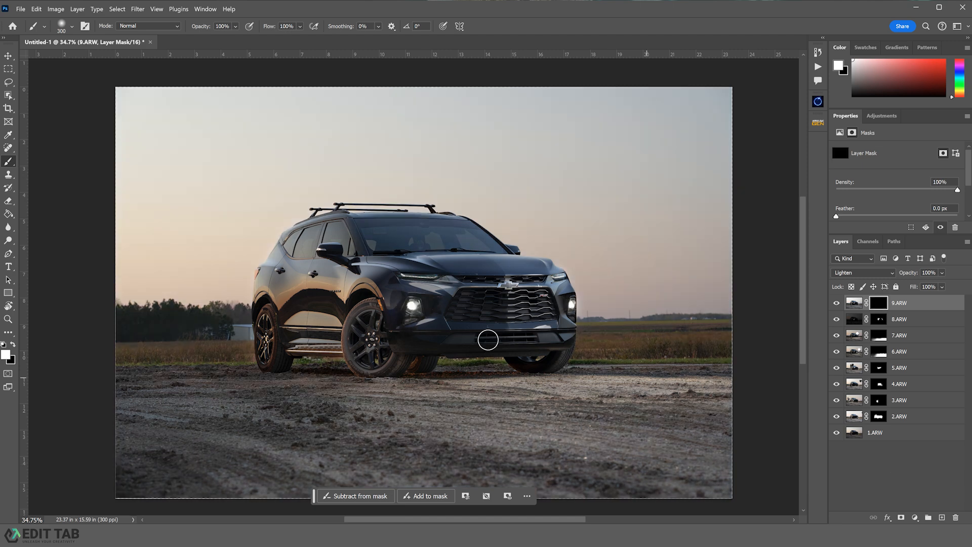
Step: Reveal the near headlight's light strip on the 9.ARW mask with a small white brush and clean its edges with a 30 px black brush
{"action": "key", "text": "z"}
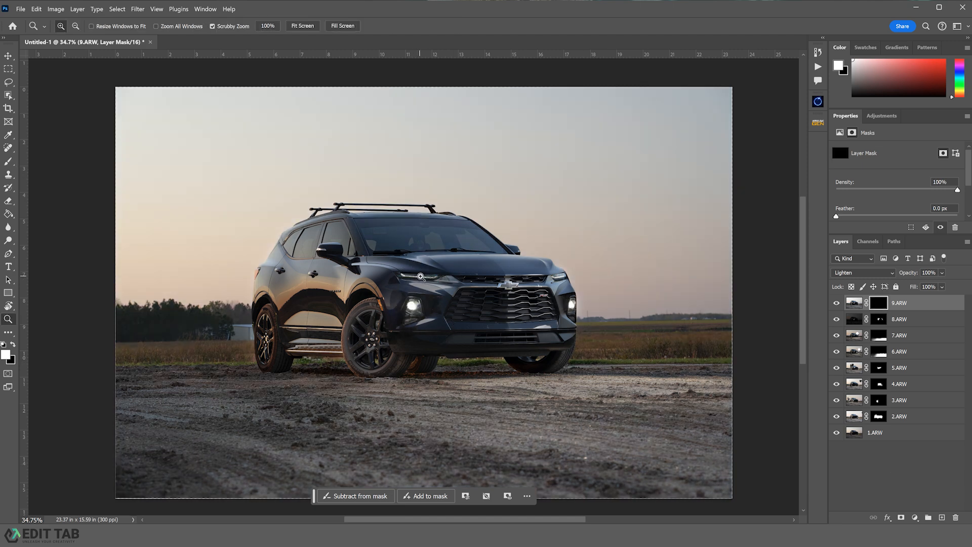
{"action": "left_click_drag", "start_coordinate": [421, 276], "coordinate": [451, 278]}
{"action": "key", "text": "b"}
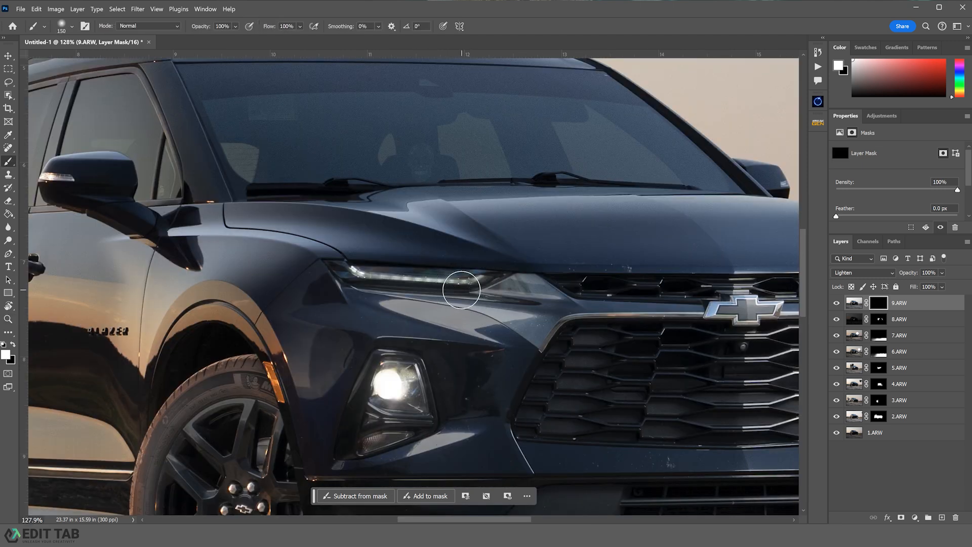
{"action": "key", "text": "bracketleft"}
{"action": "key", "text": "bracketleft"}
{"action": "key", "text": "bracketleft"}
{"action": "key", "text": "bracketleft"}
{"action": "key", "text": "bracketleft"}
{"action": "key", "text": "bracketleft"}
{"action": "key", "text": "bracketleft"}
{"action": "mouse_move", "coordinate": [487, 276]}
{"action": "left_mouse_down"}
{"action": "mouse_move", "coordinate": [351, 269]}
{"action": "mouse_move", "coordinate": [370, 271]}
{"action": "mouse_move", "coordinate": [352, 271]}
{"action": "mouse_move", "coordinate": [361, 283]}
{"action": "mouse_move", "coordinate": [500, 298]}
{"action": "mouse_move", "coordinate": [470, 289]}
{"action": "mouse_move", "coordinate": [488, 282]}
{"action": "mouse_move", "coordinate": [379, 276]}
{"action": "left_mouse_up"}
{"action": "key", "text": "bracketright"}
{"action": "key", "text": "bracketright"}
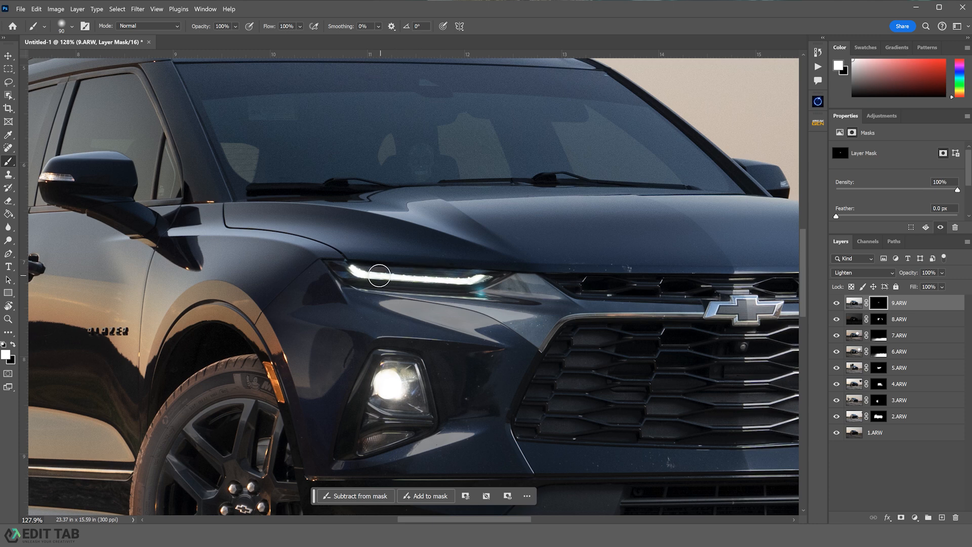
{"action": "key", "text": "x"}
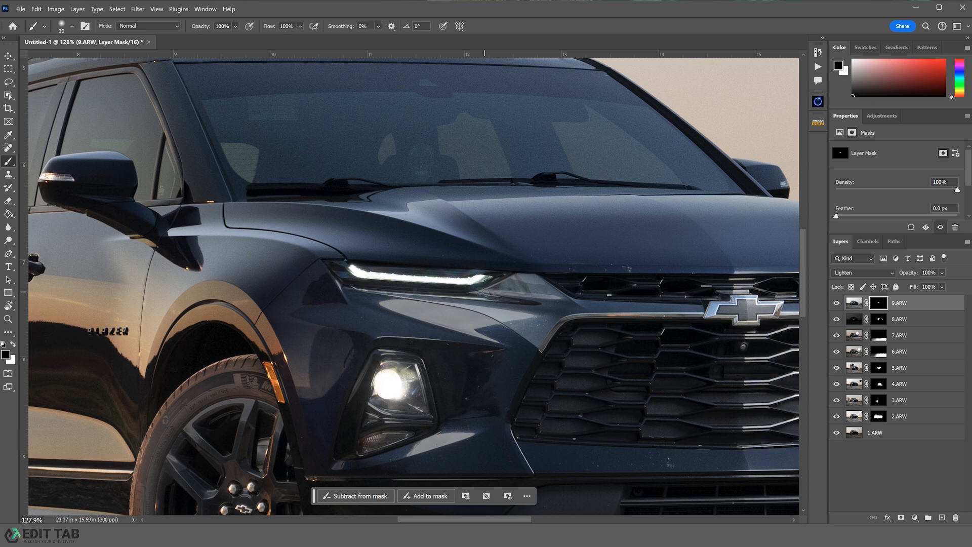
Step: Reveal the far headlight's light strip on the 9.ARW mask with a 30 px white brush
{"action": "left_click_drag", "start_coordinate": [646, 295], "coordinate": [386, 284]}
{"action": "key", "text": "x"}
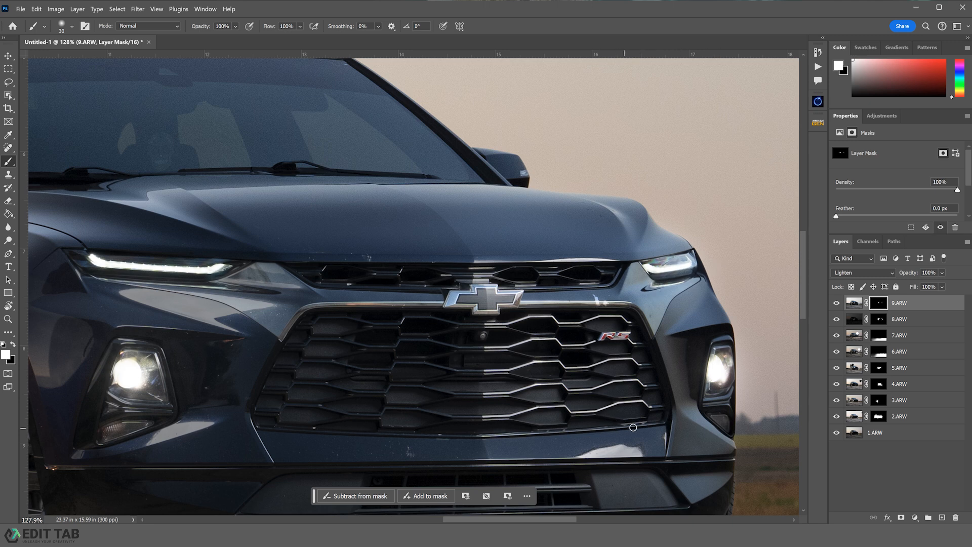
{"action": "key", "text": "z"}
{"action": "left_click_drag", "start_coordinate": [389, 399], "coordinate": [483, 305]}
{"action": "key", "text": "space"}
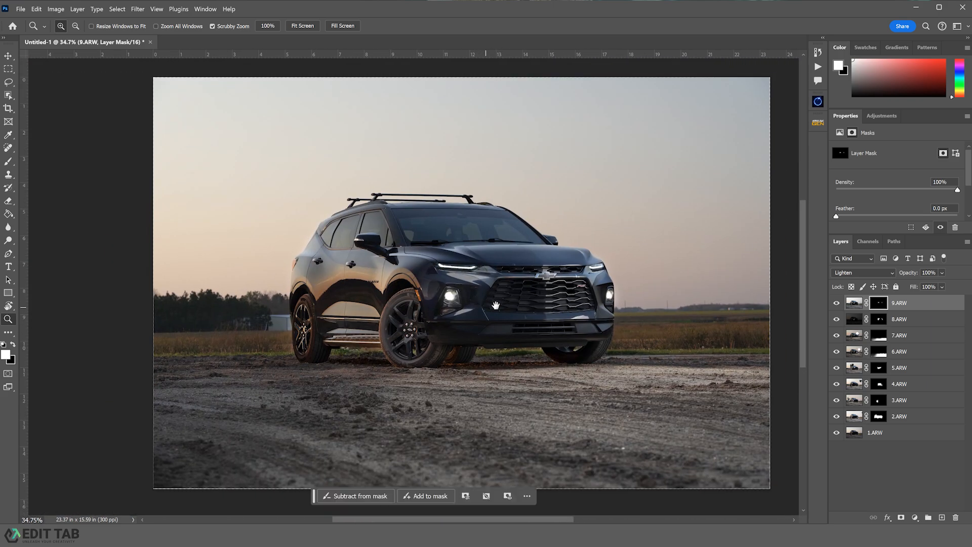